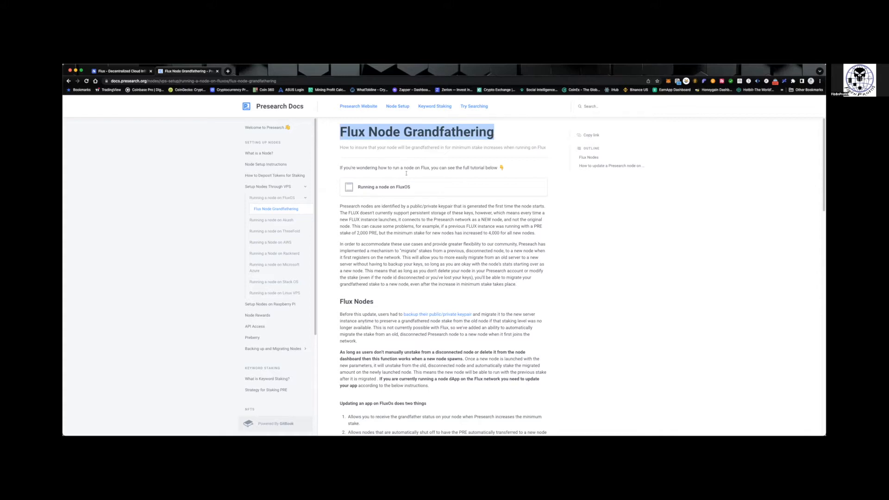
Find the Presearch node update instructions in the guide, close the other Flux site tab, and open the linked FluxOS network website.
scroll(406, 173, "down", 3)
scroll(400, 194, "down", 2)
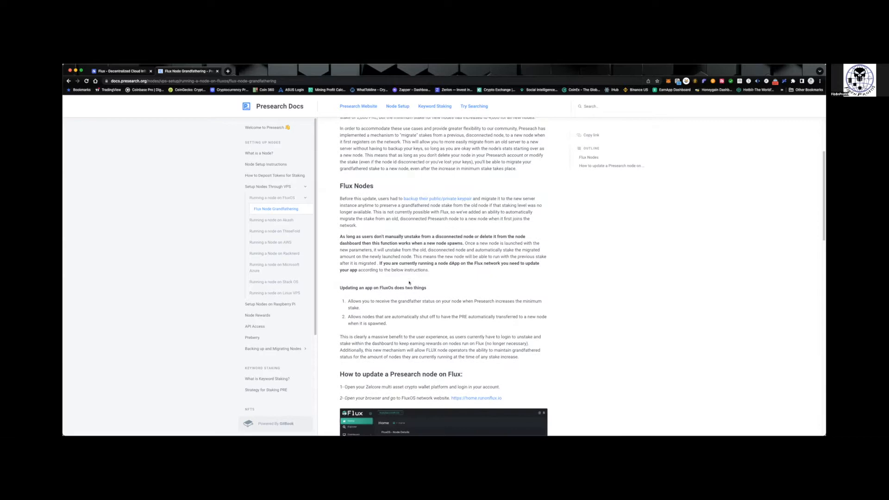
scroll(378, 223, "down", 6)
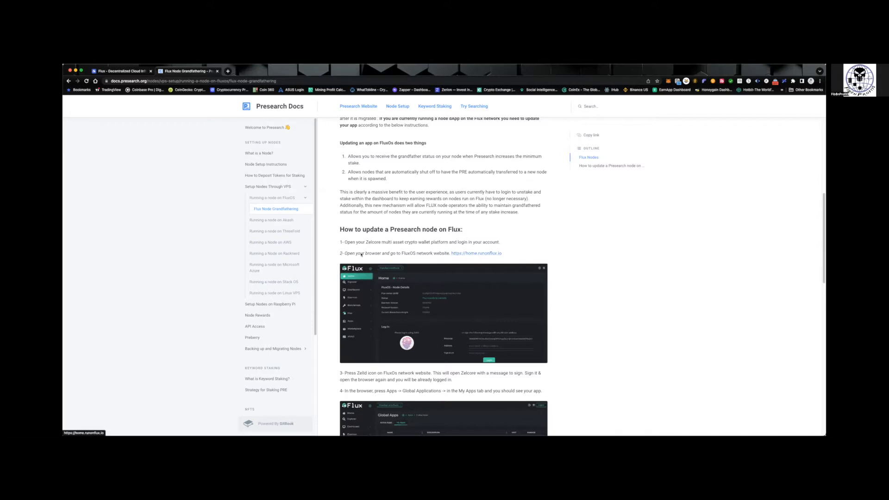
left_click(151, 71)
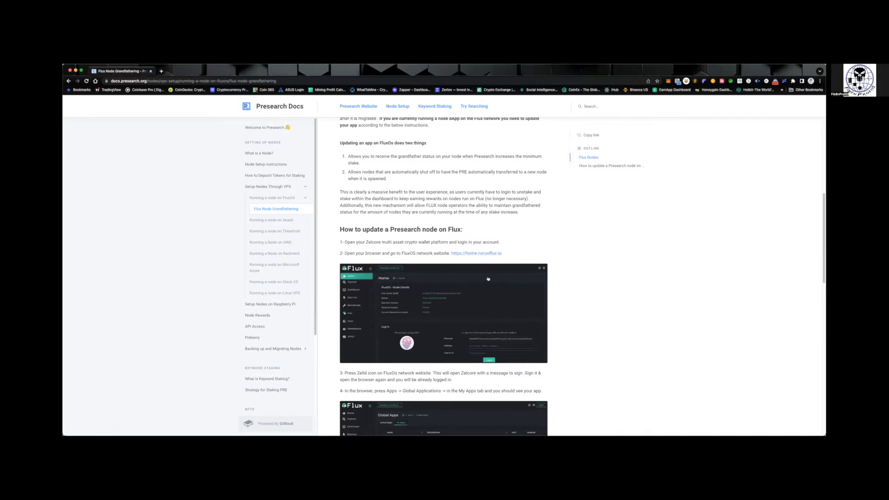
left_click(477, 253)
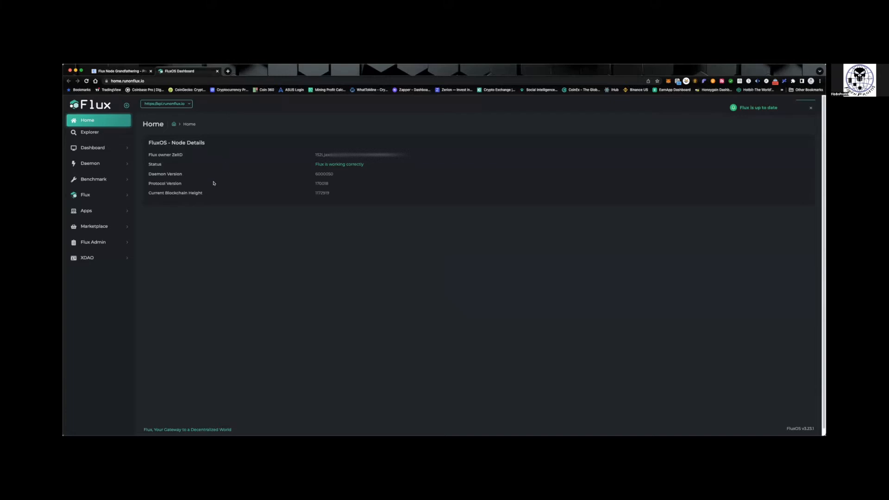
Check the guide's ZelID login and Global Apps instructions, and log out of the FluxOS dashboard.
left_click(119, 71)
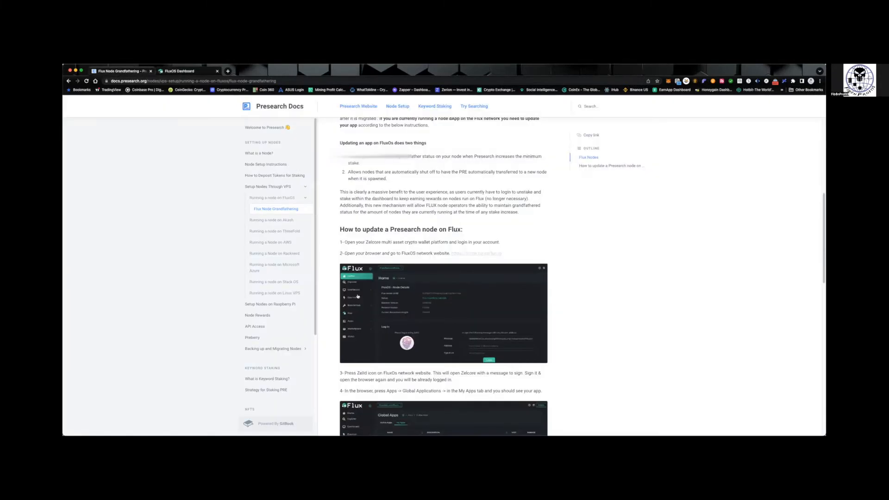
scroll(363, 297, "down", 3)
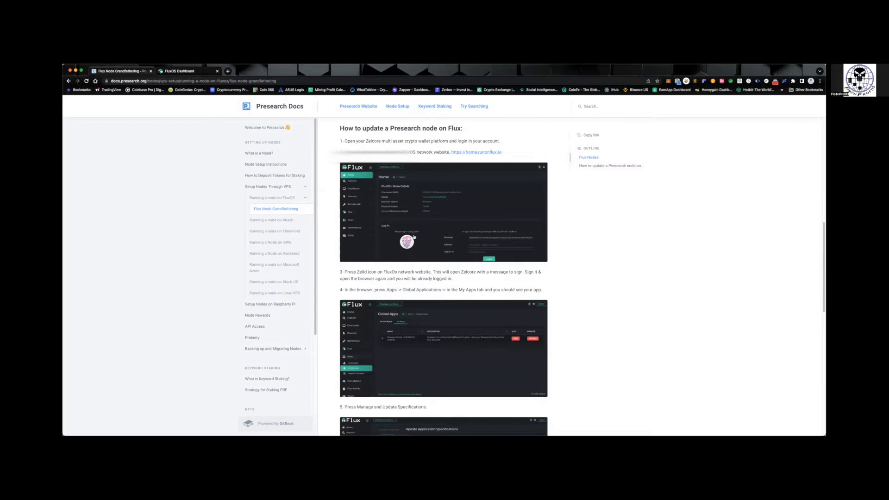
left_click(199, 70)
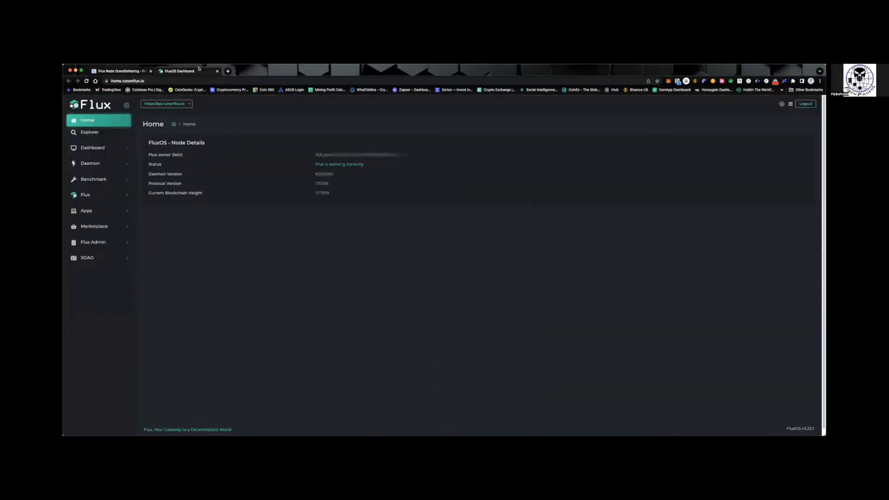
left_click(805, 105)
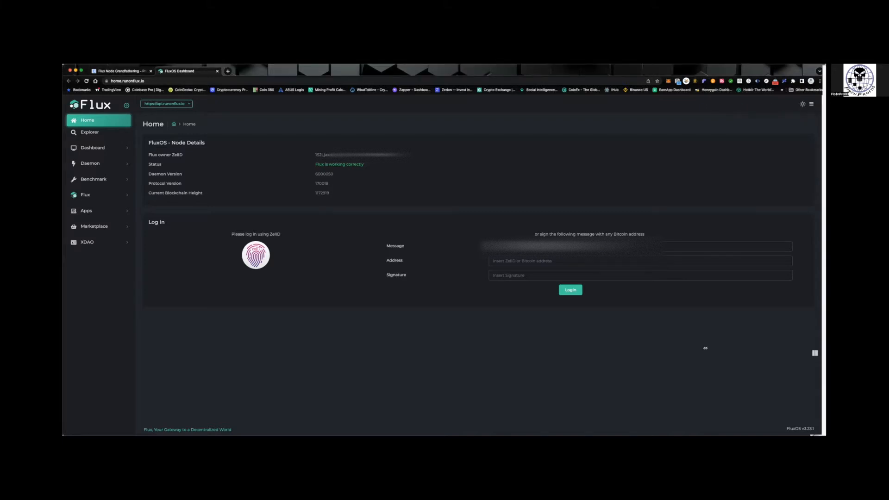
Resize the browser window so that it sits side by side with the Zelcore wallet.
key("ctrl+alt+c")
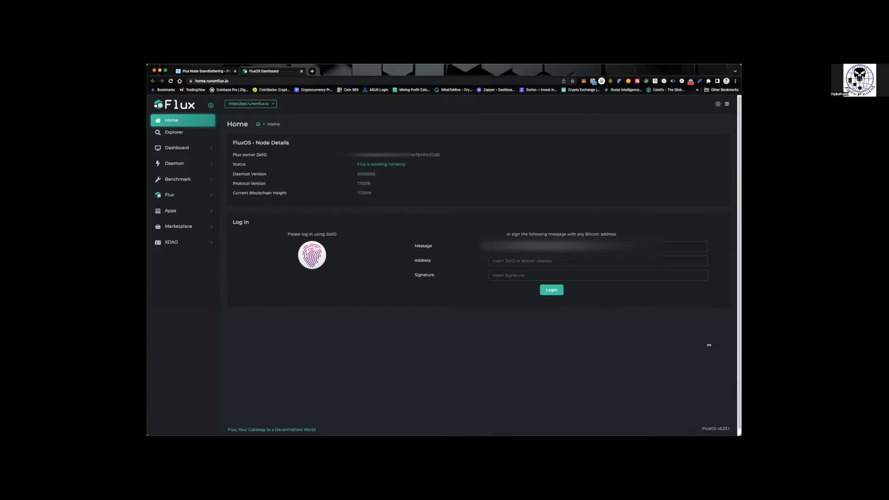
key("ctrl+alt+minus")
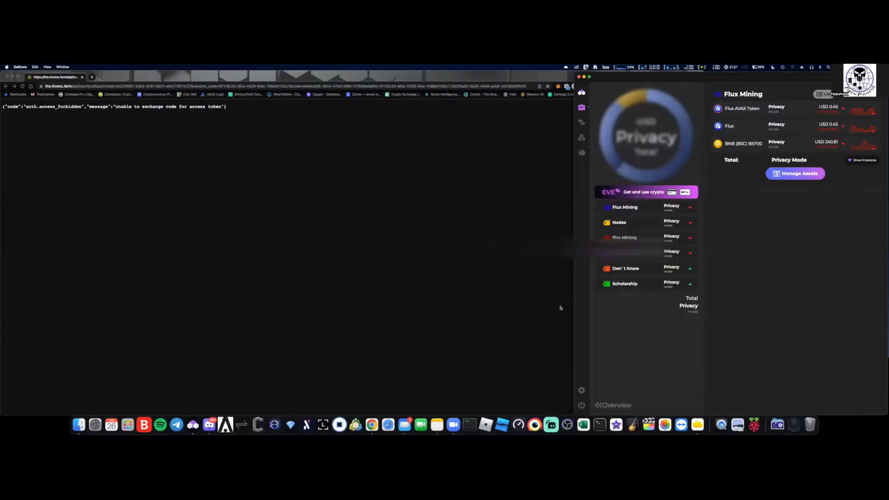
left_click(561, 308)
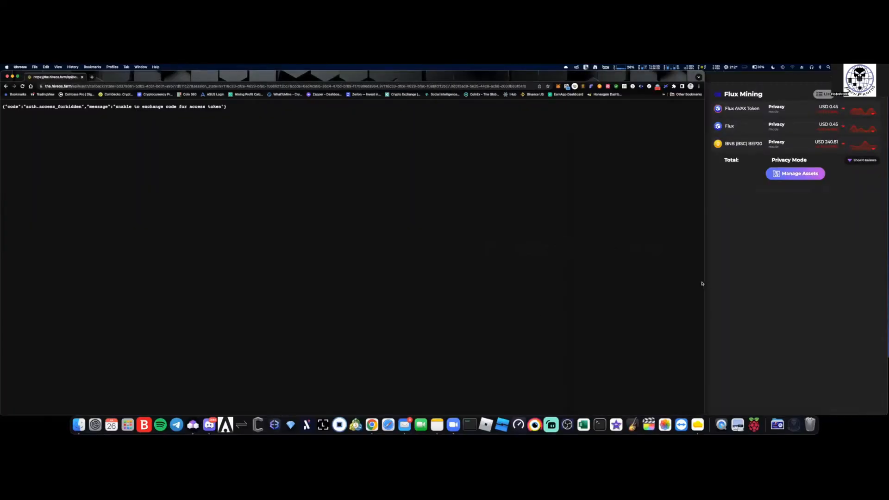
left_click_drag(699, 282, 573, 283)
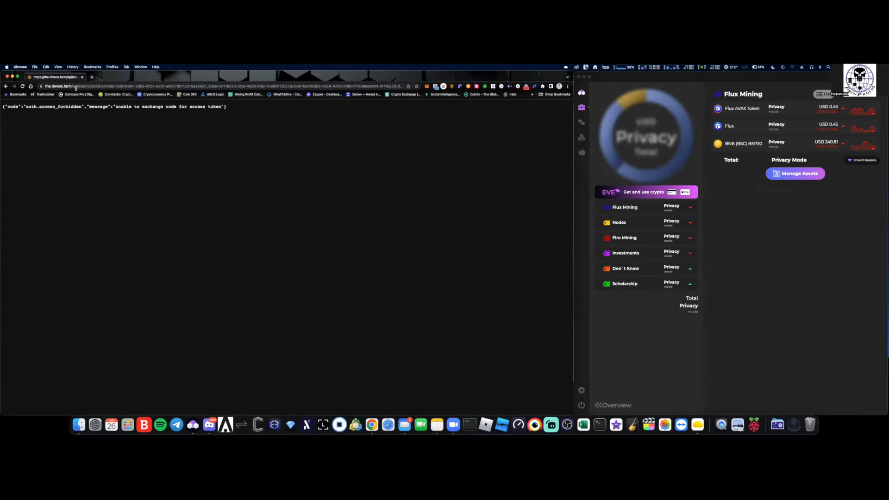
Replace the open Hive OS page with a new tab and load runonflux.io.
left_click(92, 76)
left_click(82, 77)
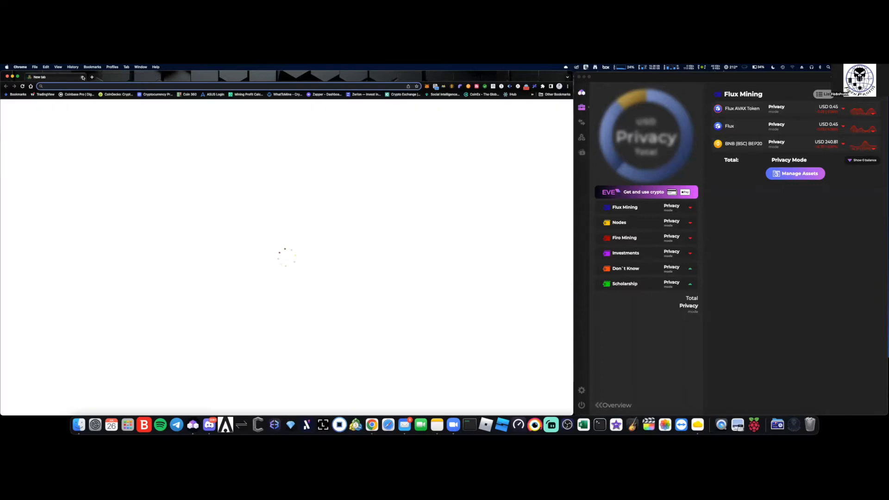
type("runonflux.io")
key("Return")
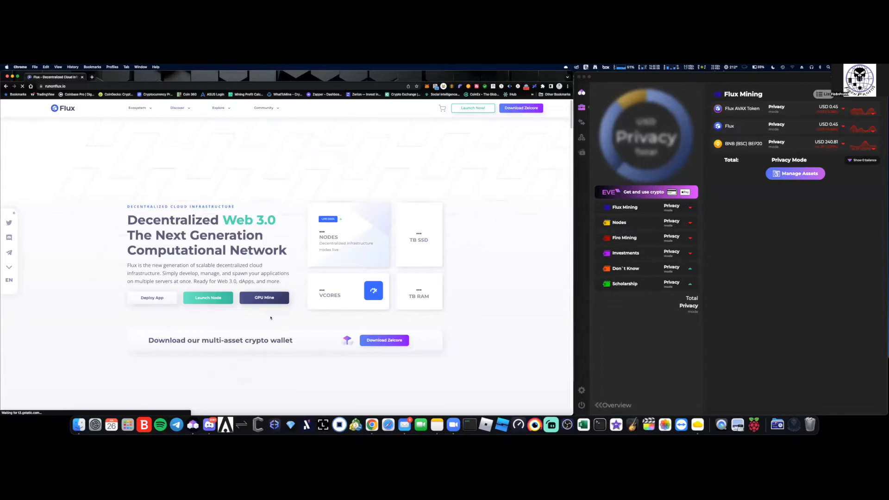
Open the Presearch Docs page "Flux Node Grandfathering" in a new tab and close the Flux website.
left_click(92, 77)
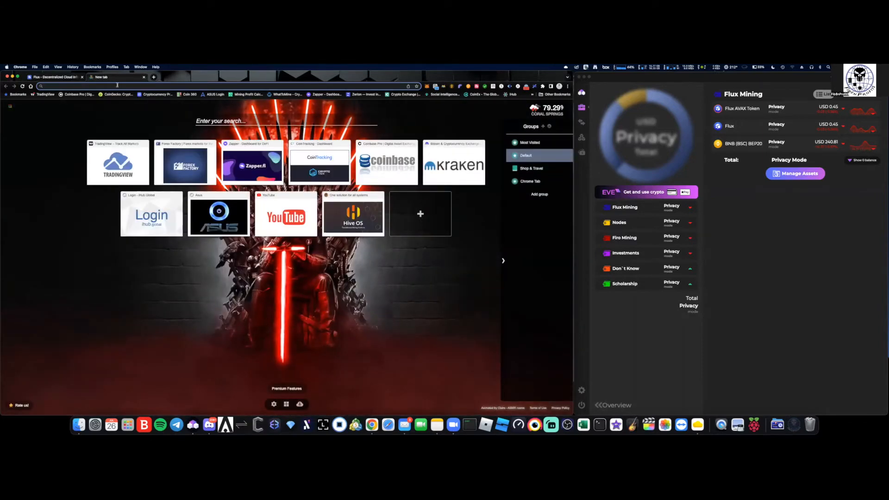
left_click(118, 86)
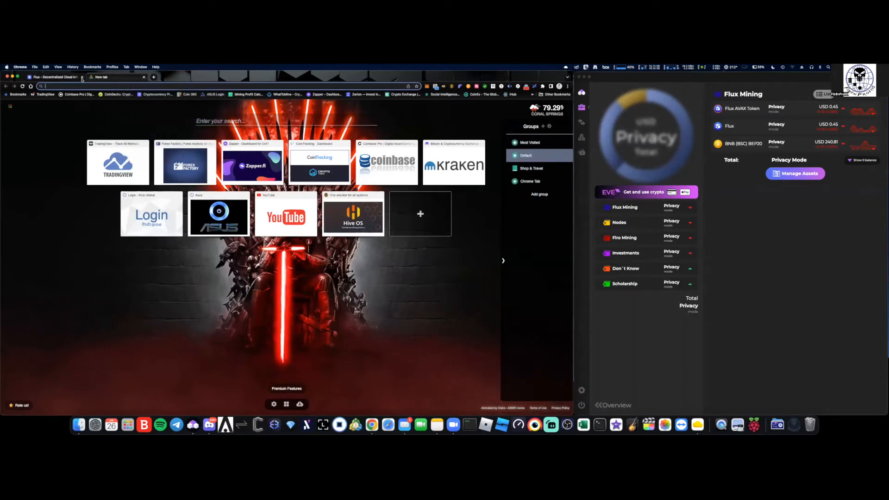
left_click(82, 78)
type("docs.presearch.org/nodes/vps-setup/running-a-node-on-fluxos/flux-node-grandfathering")
key("Return")
Open the home.runonflux.io link from the guide's node update instructions in a new tab and switch to it.
scroll(306, 252, "down", 3)
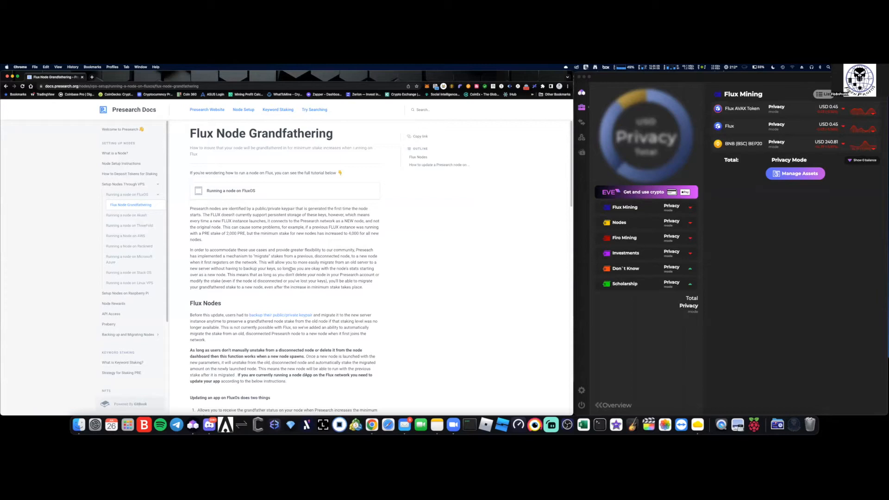
scroll(281, 306, "down", 10)
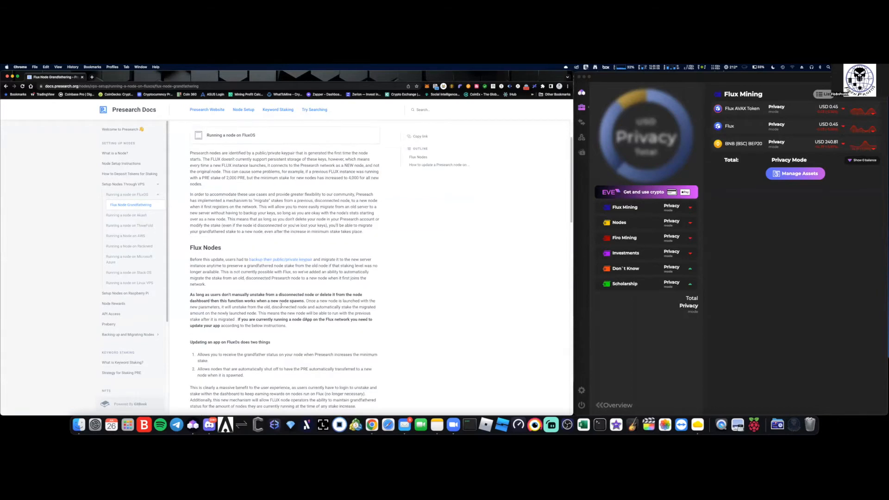
right_click(312, 200)
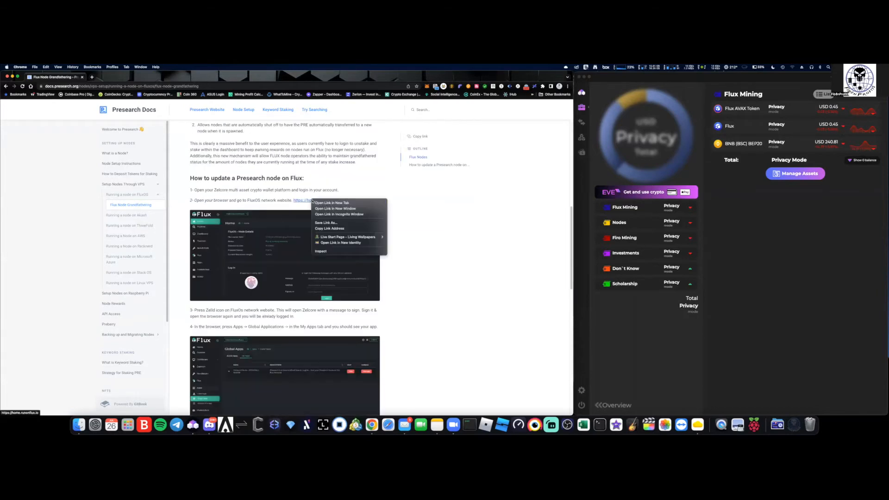
left_click(327, 204)
left_click(122, 77)
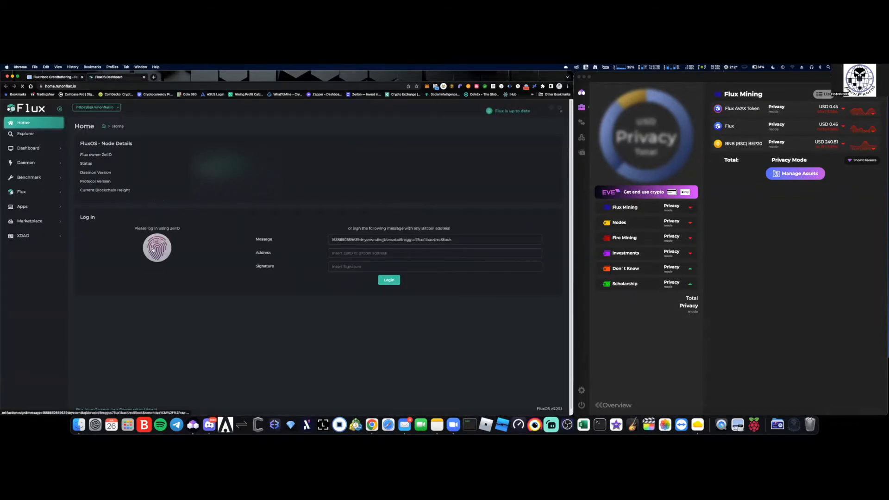
Log in to FluxOS with ZelID, signing the login message in Zelcore with the d2FA PIN.
left_click(157, 247)
left_click(338, 130)
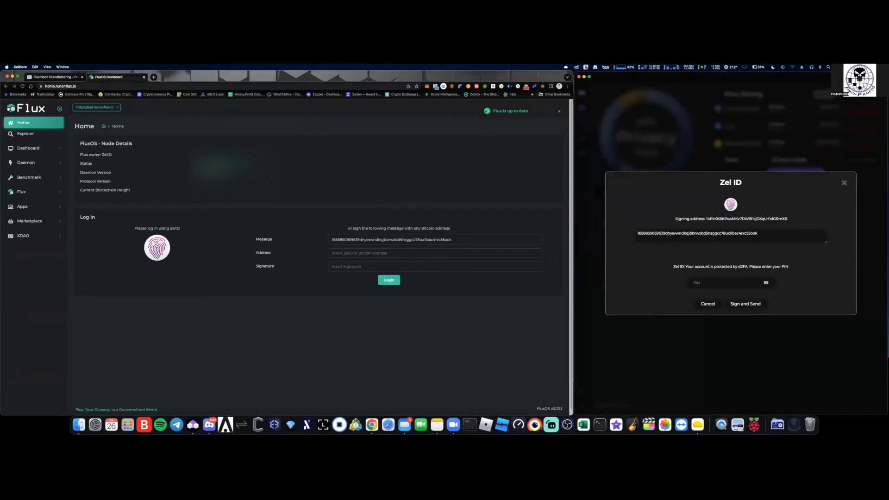
left_click(712, 285)
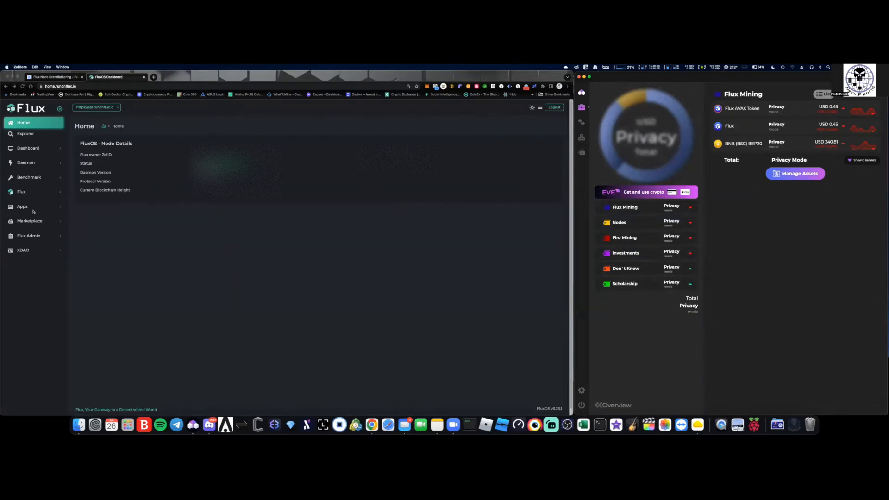
Show the account's own apps in the FluxOS Global Apps section.
left_click(24, 210)
left_click(24, 207)
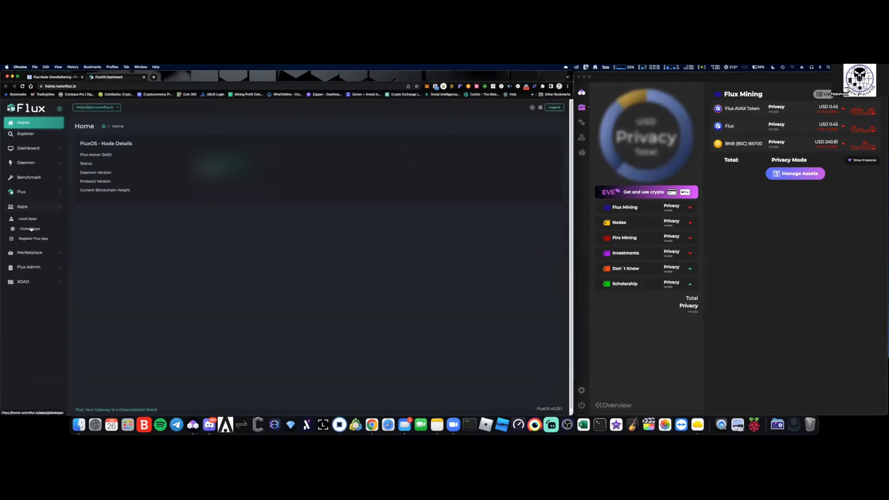
left_click(31, 229)
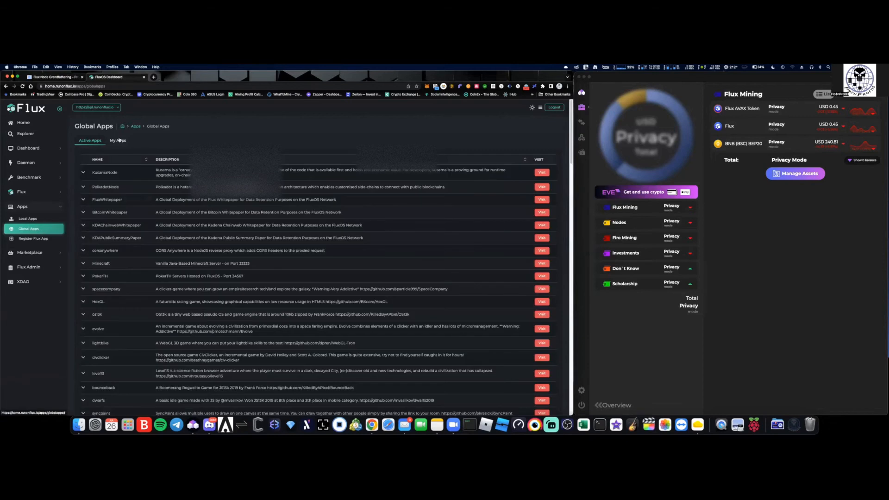
left_click(118, 141)
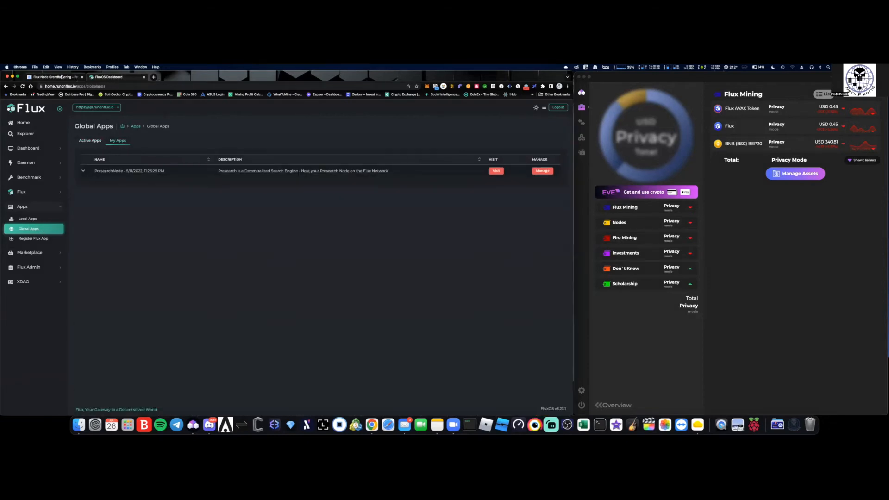
Check the guide's specification and environment value instructions, and open Update Specifications for the PresearchNode app.
left_click(53, 77)
scroll(220, 269, "down", 4)
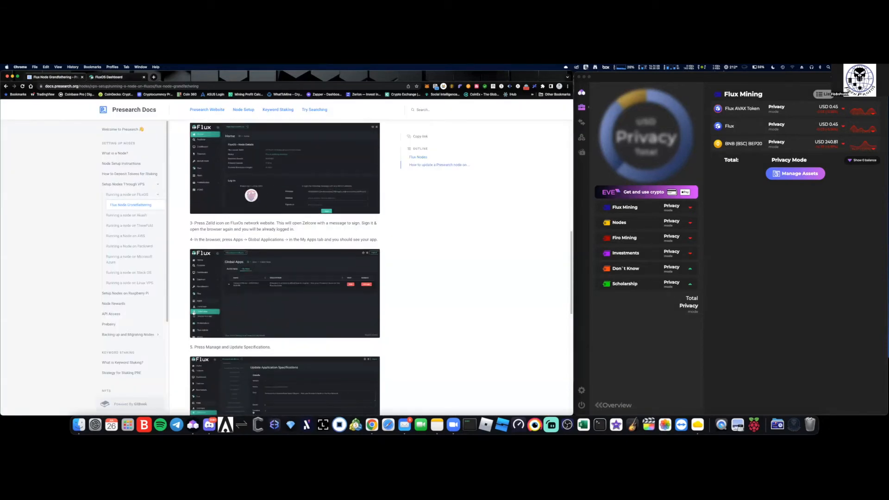
scroll(237, 309, "down", 3)
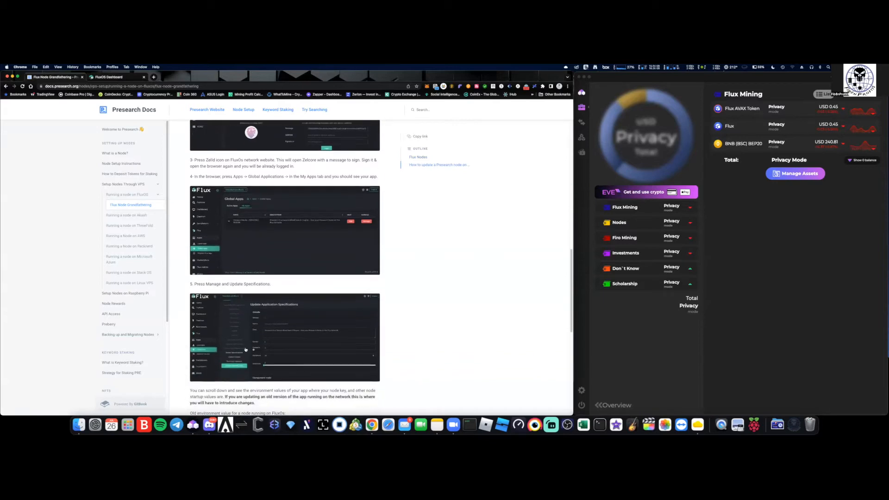
scroll(244, 350, "down", 2)
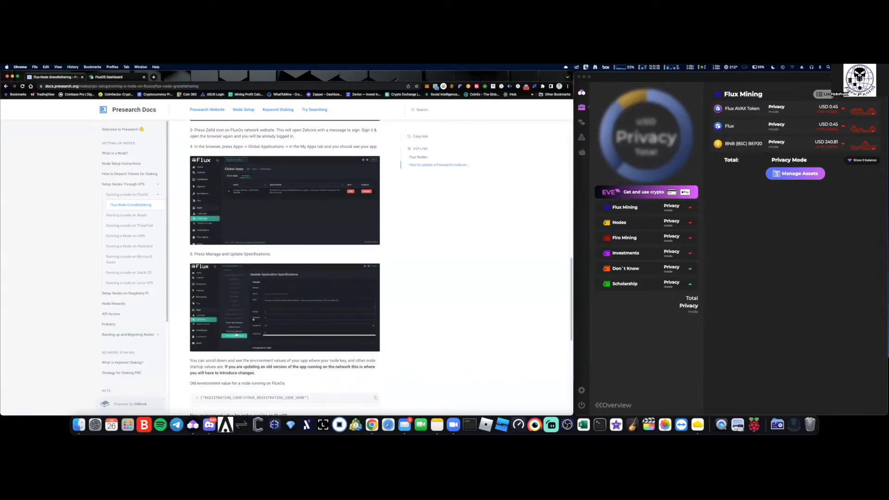
scroll(234, 331, "down", 3)
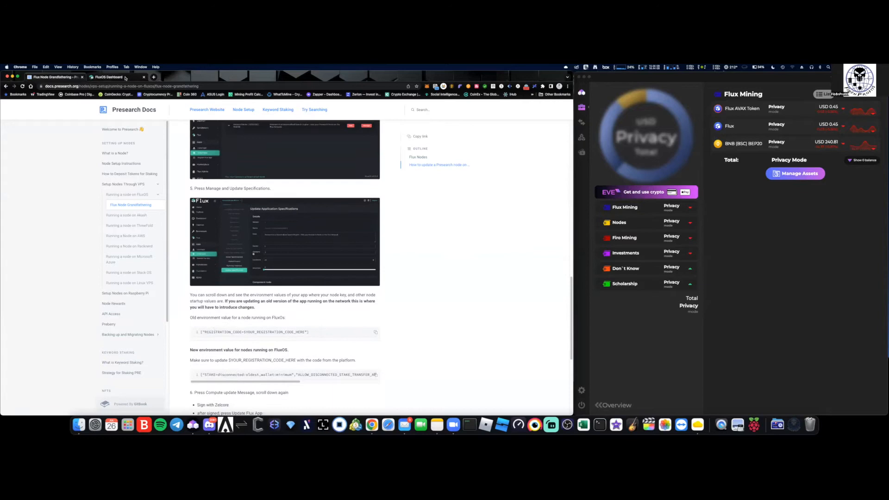
left_click(109, 77)
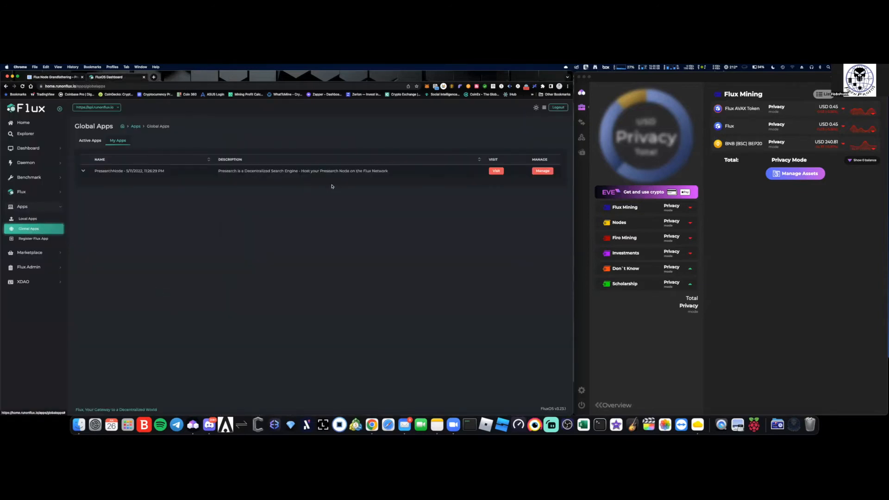
left_click(539, 172)
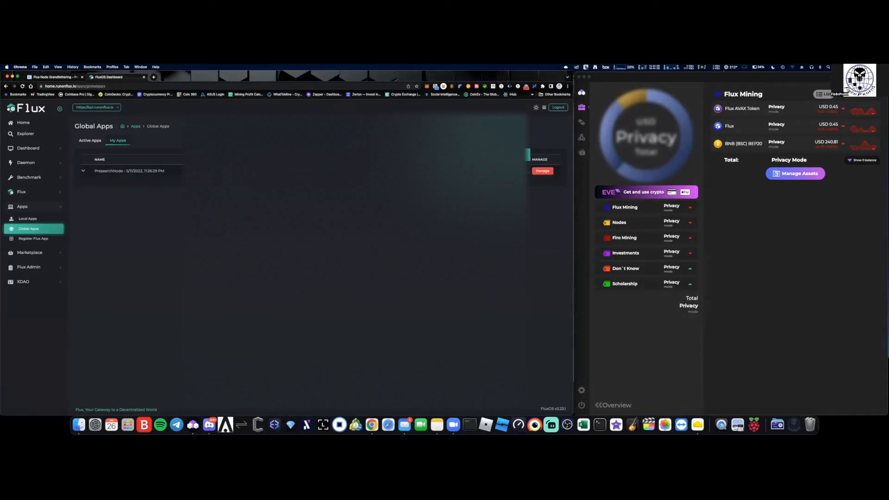
left_click(507, 172)
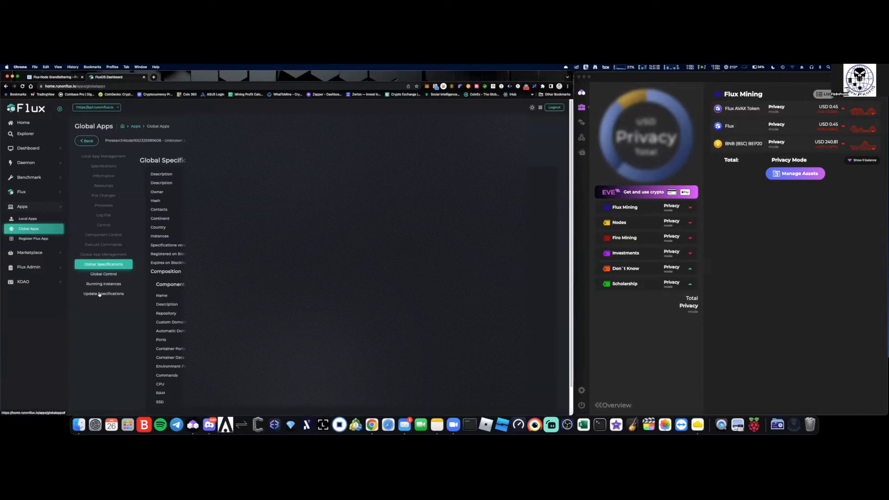
left_click(99, 294)
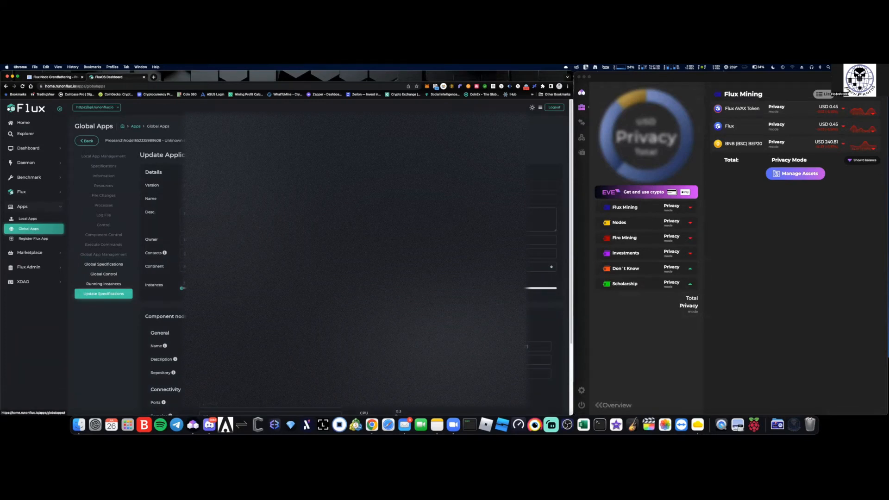
Remove the existing value from the node component's Environment field in the PresearchNode app's update specifications.
scroll(315, 260, "down", 3)
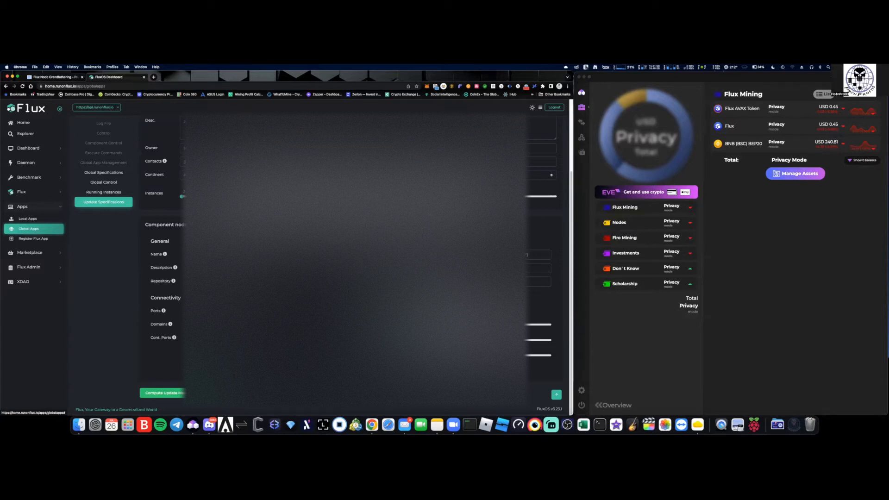
left_click(491, 255)
right_click(486, 255)
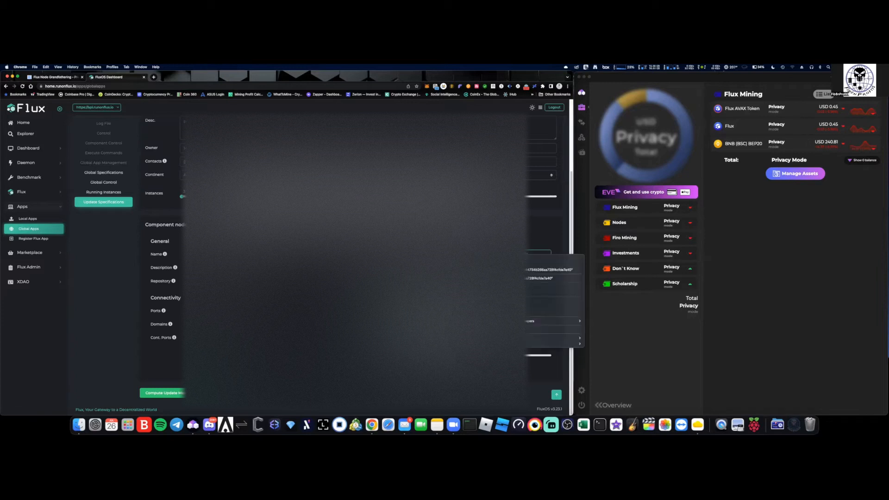
left_click(502, 306)
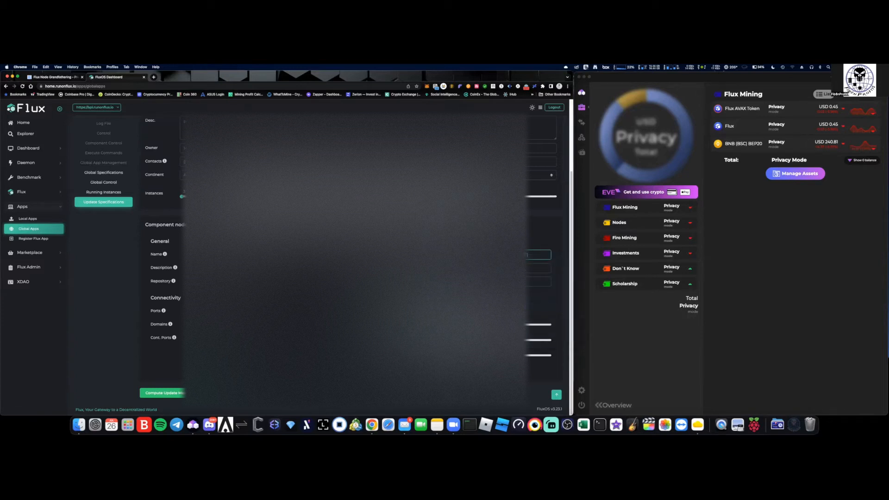
key("super+Tab")
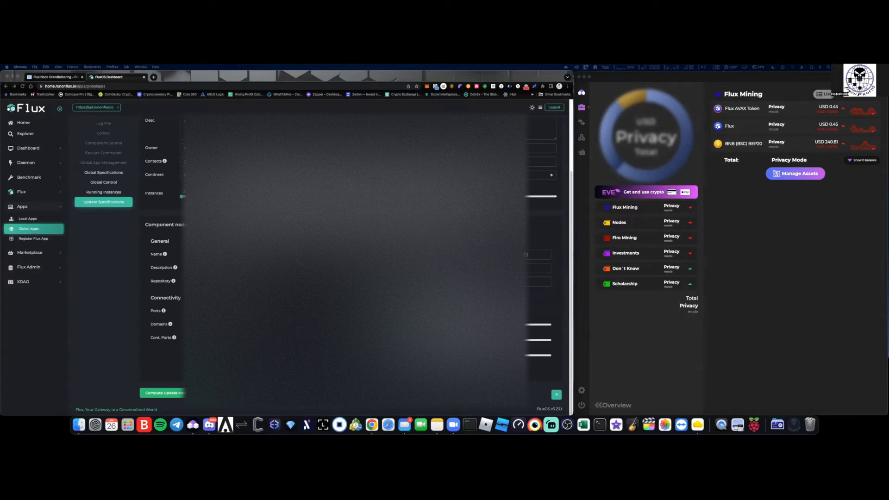
key("super+Tab")
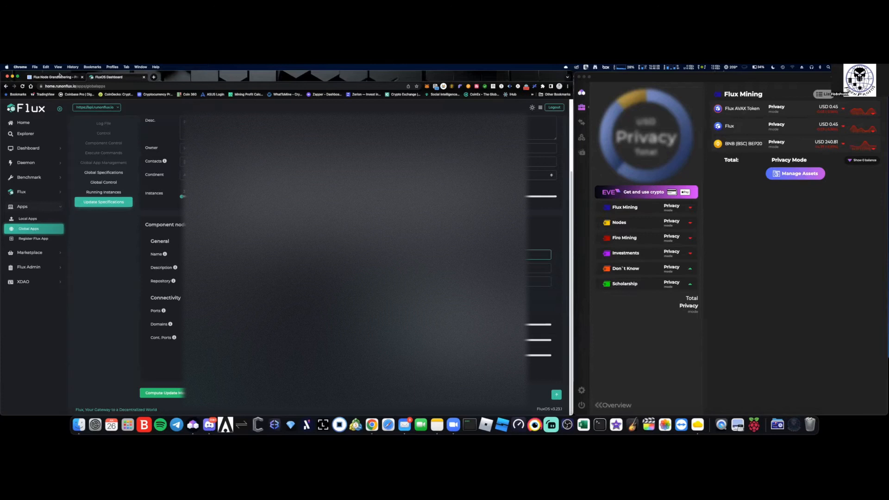
Copy the new environment value for FluxOS nodes from the Presearch guide and paste it into the node component's Environment field.
left_click(60, 76)
scroll(270, 255, "down", 4)
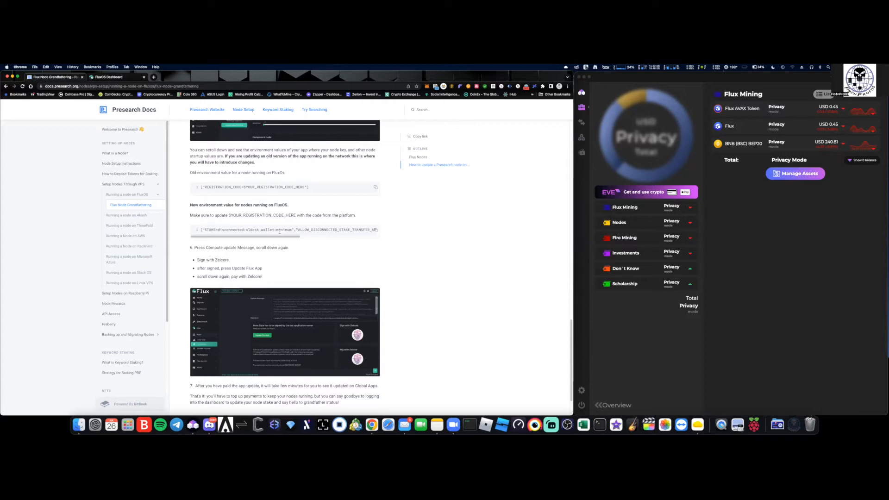
left_click(375, 230)
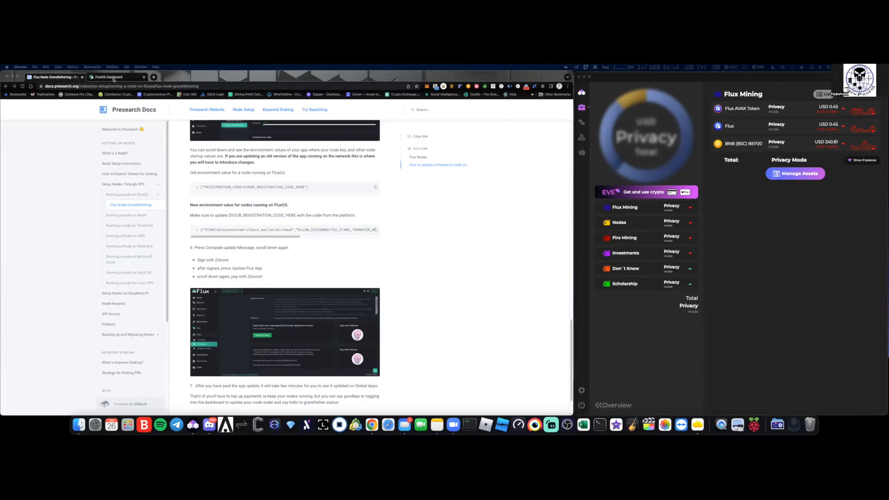
left_click(110, 78)
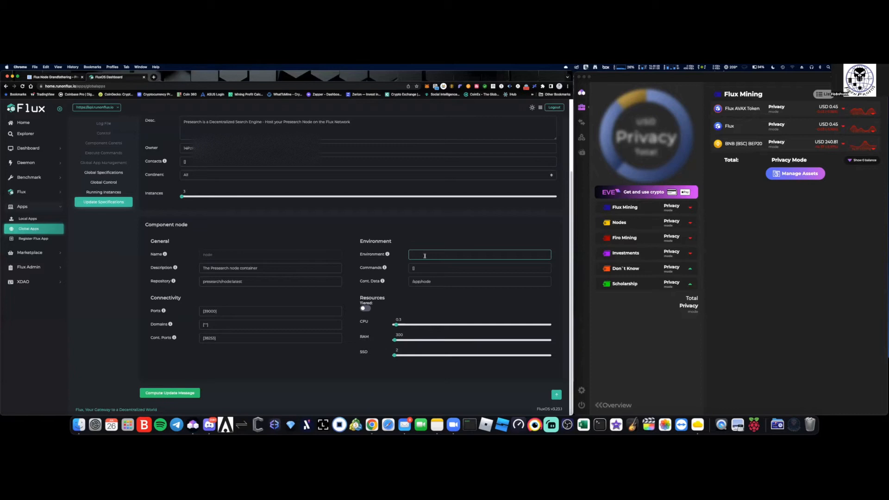
left_click(426, 255)
right_click(426, 255)
left_click(441, 294)
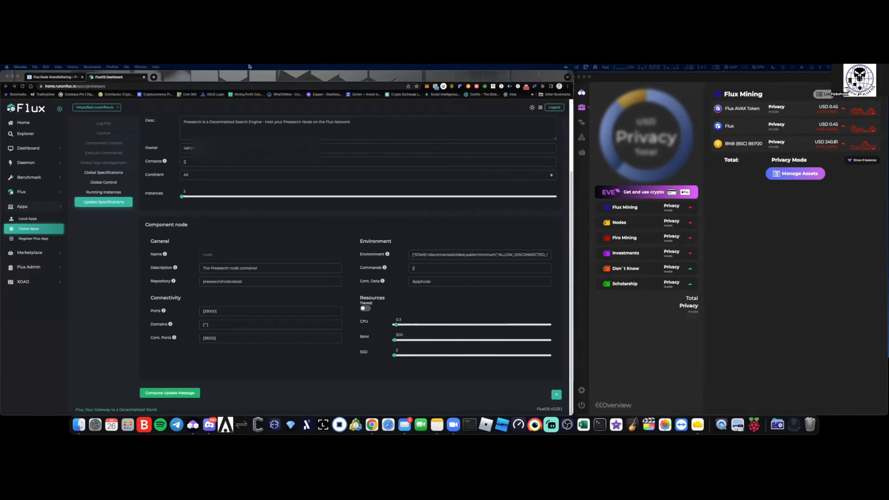
Open the bookmarked Presearch Nodes dashboard in a new tab and copy the node registration code.
left_click(154, 77)
left_click(93, 66)
mouse_move(158, 339)
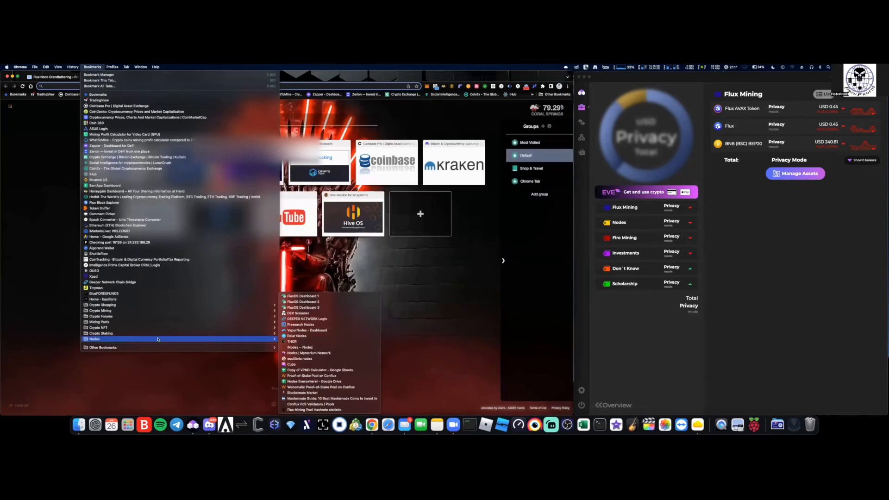
left_click(296, 324)
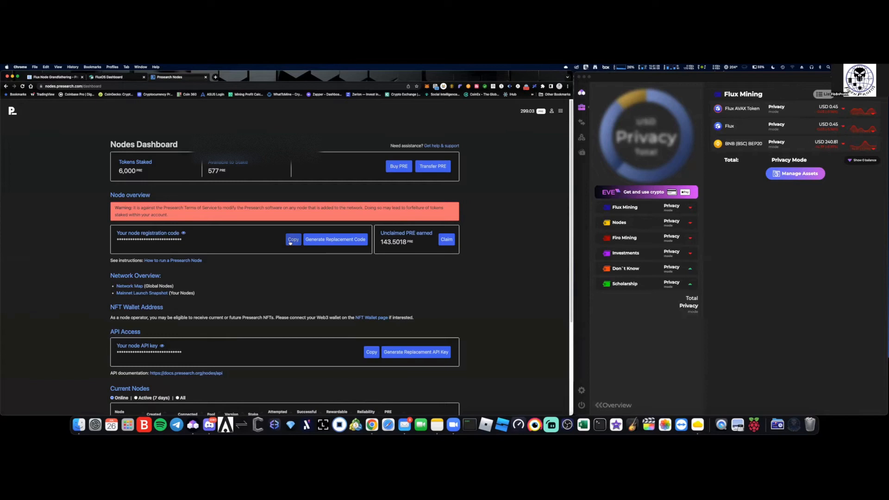
left_click(292, 240)
Replace the REGISTRATION_CODE placeholder at the end of the FluxOS Environment value with the copied node registration code.
left_click(115, 77)
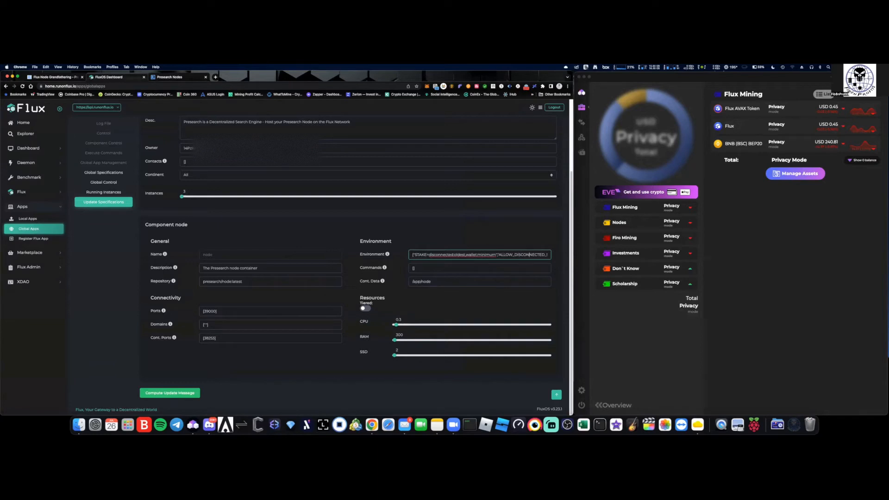
key("Right")
key("Right")
key("Right")
key("Right")
key("Right")
key("Right")
key("Right")
key("Right")
key("Right")
key("Right")
key("Right")
key("Right")
key("Right")
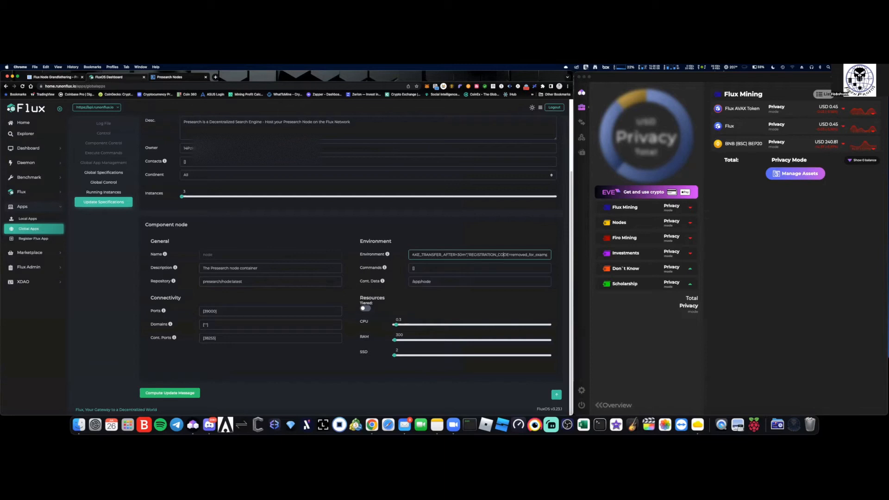
key("Right")
key("Right")
key("Right")
key("Right")
left_click_drag(505, 255, 544, 255)
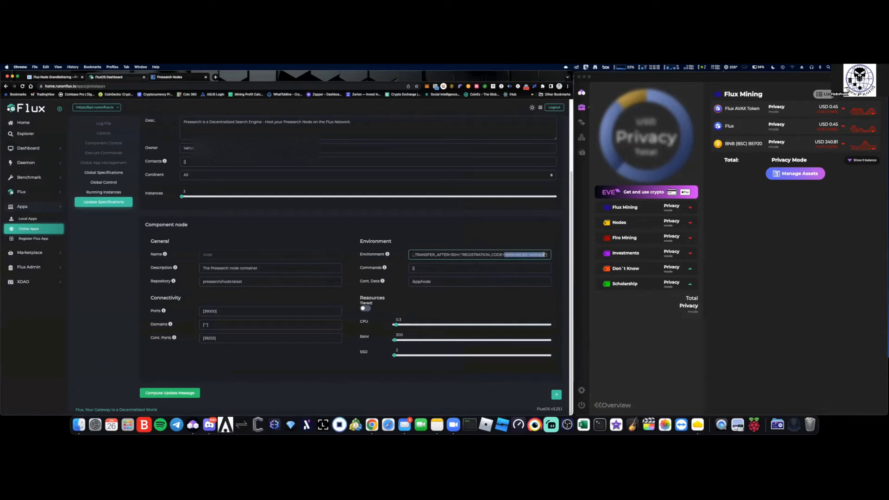
right_click(542, 255)
left_click(566, 299)
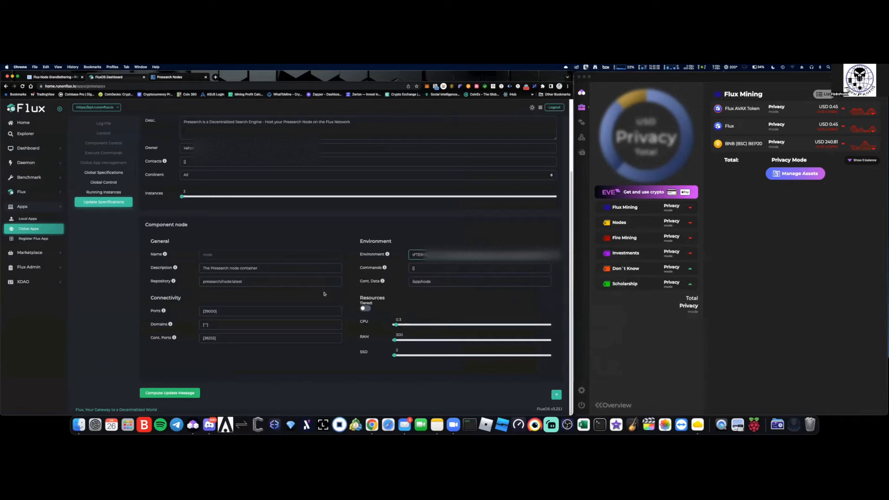
Compute the update message for the edited PresearchNode app specifications.
left_click(178, 393)
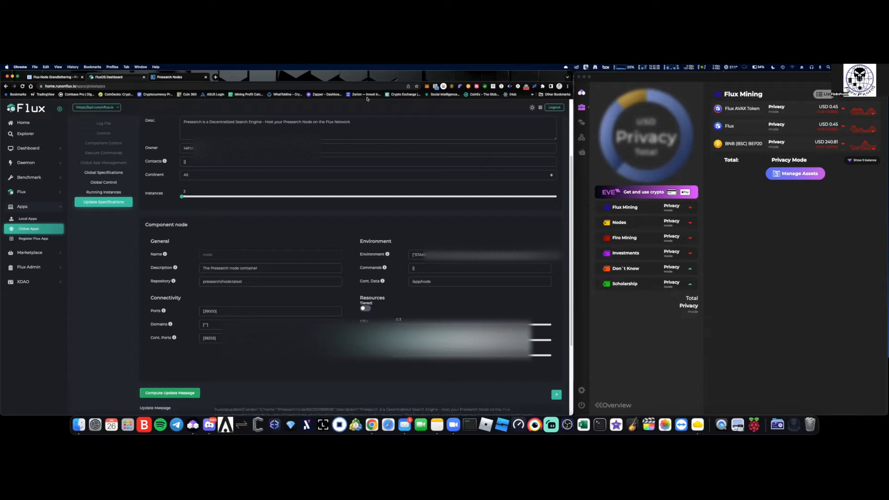
scroll(403, 260, "down", 3)
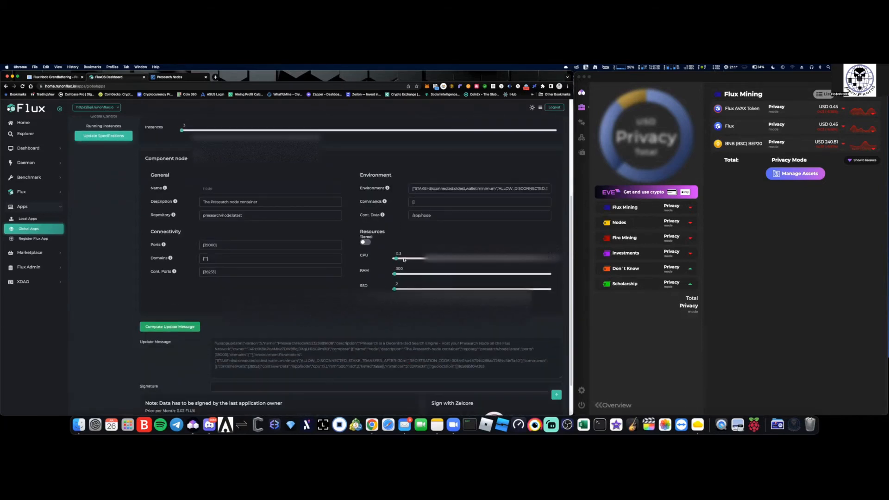
scroll(404, 260, "down", 2)
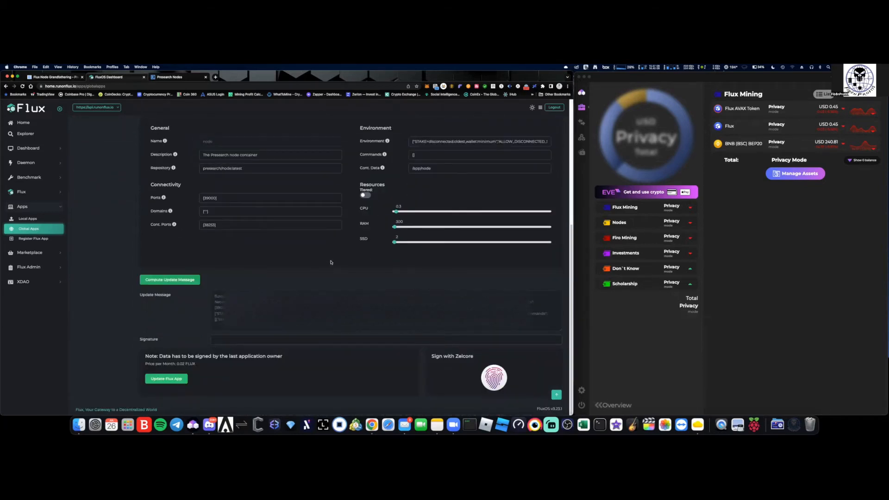
Sign the app update message with Zelcore, authorising it with the d2FA PIN.
left_click(171, 379)
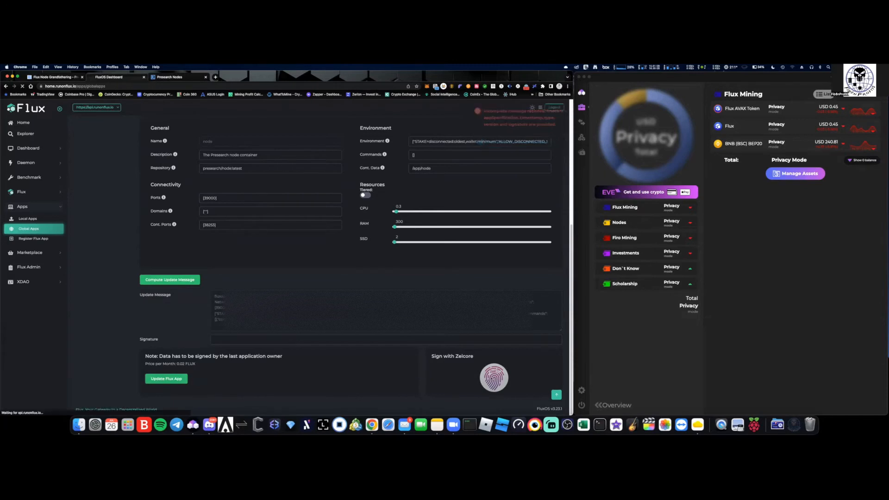
left_click(338, 132)
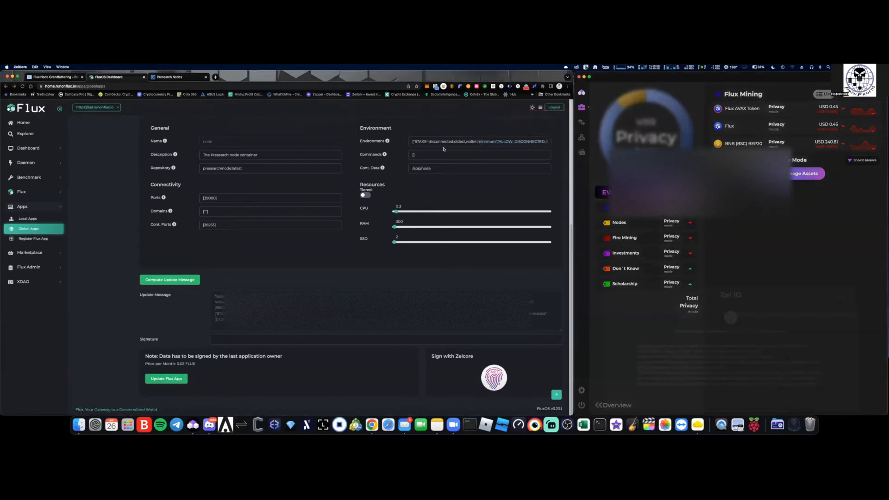
scroll(732, 216, "down", 1)
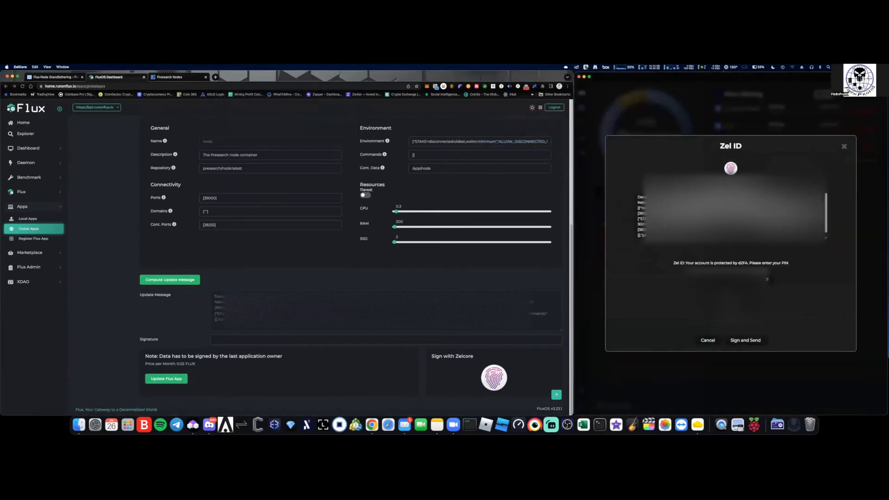
scroll(732, 216, "up", 1)
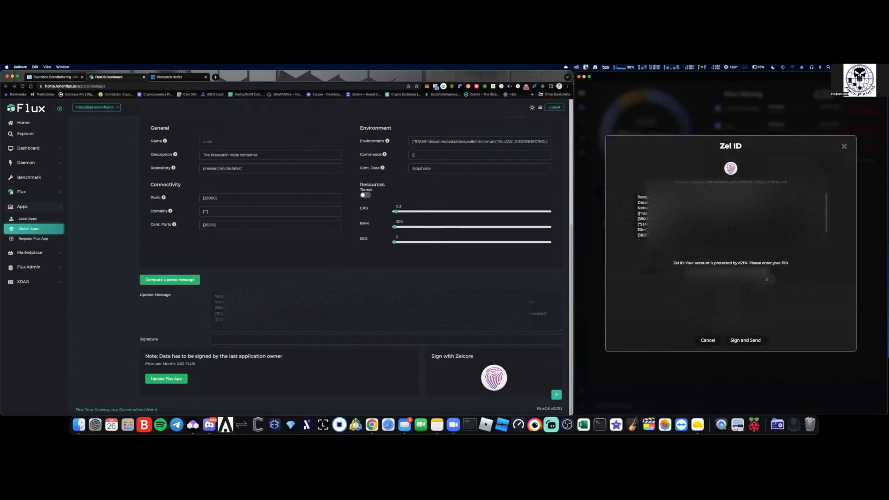
left_click(746, 340)
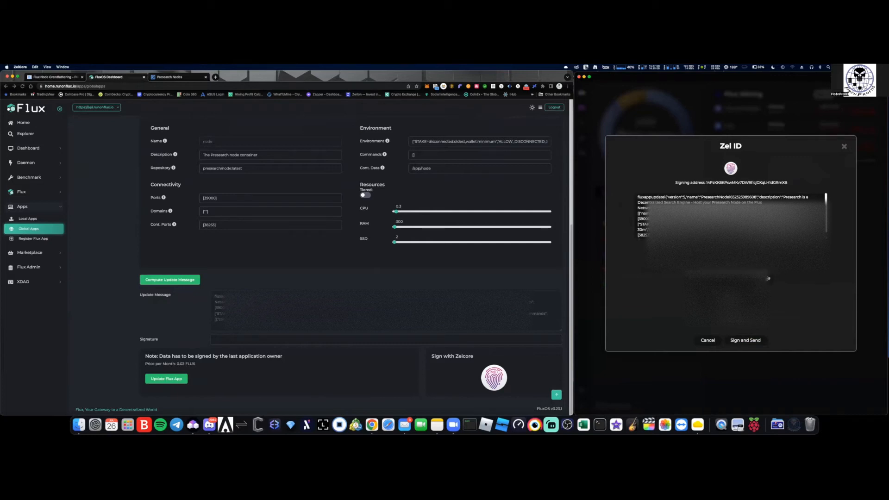
key("BackSpace")
type("****")
left_click(742, 341)
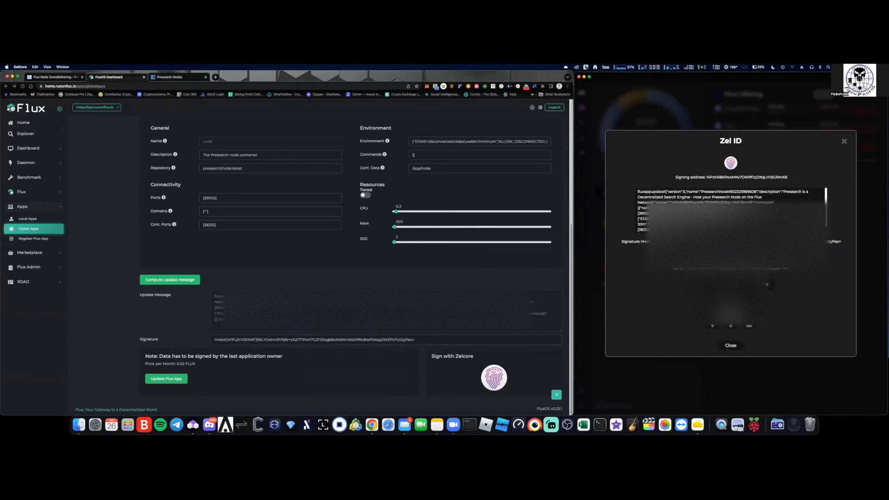
Submit the signed update with Update Flux App and bring up its payment details.
left_click(573, 293)
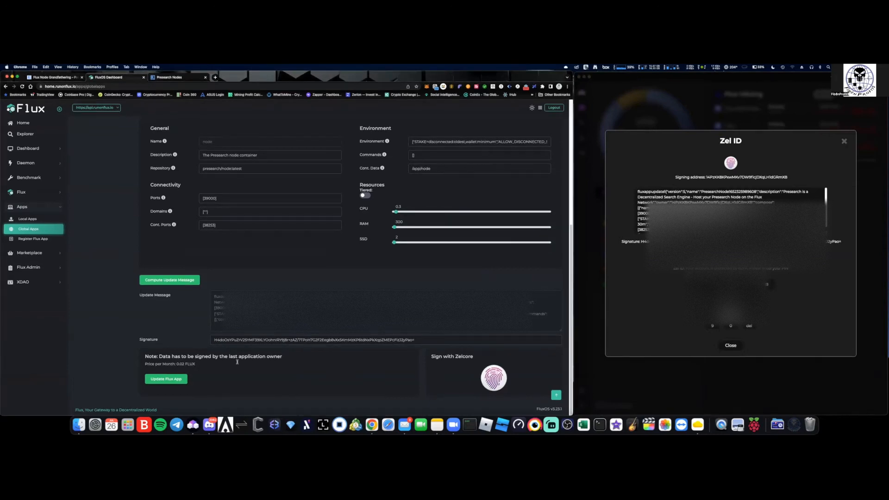
left_click(182, 378)
scroll(272, 332, "down", 3)
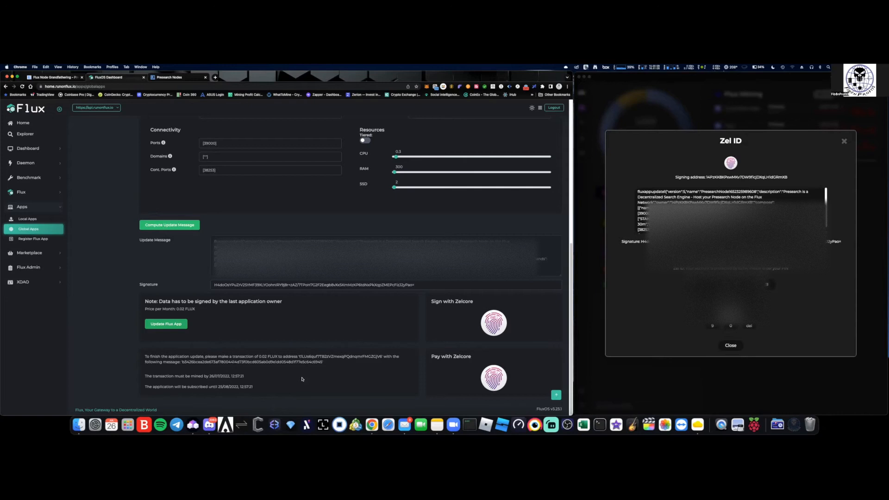
Pay for the update with Zelcore: close the finished signing dialog, accept the 0.02 FLUX payment request and verify the d2FA PIN.
left_click(494, 377)
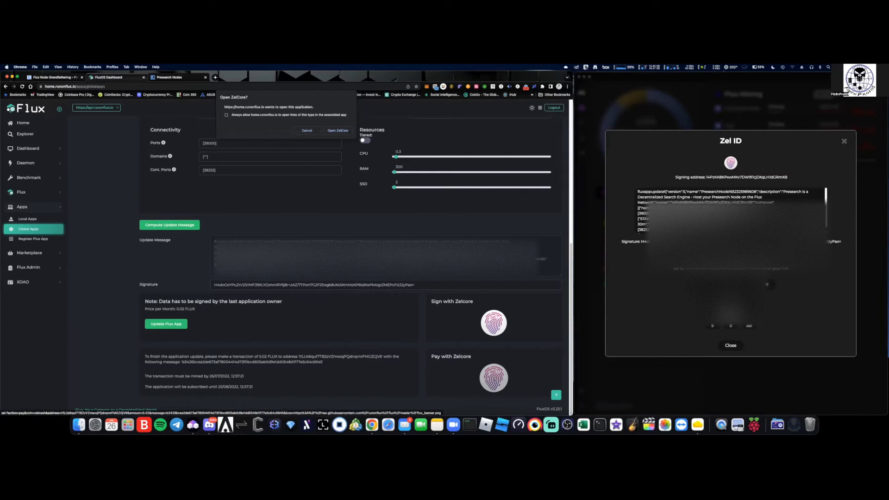
left_click(733, 346)
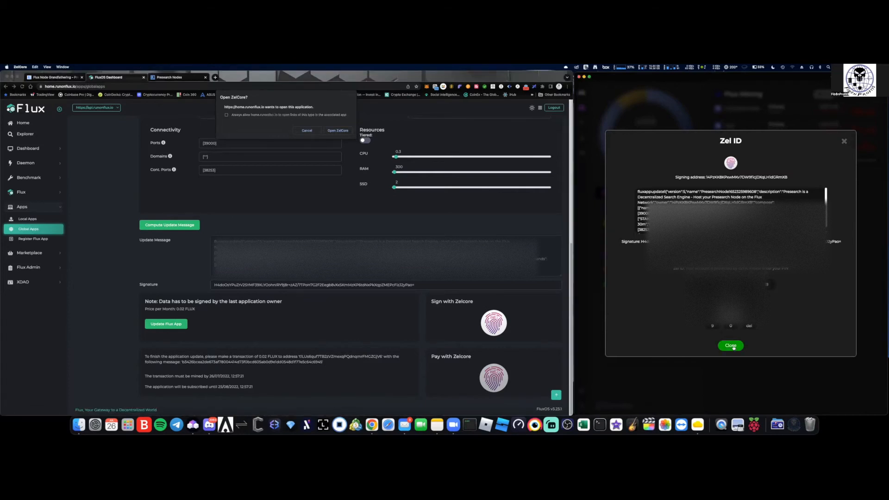
left_click(731, 346)
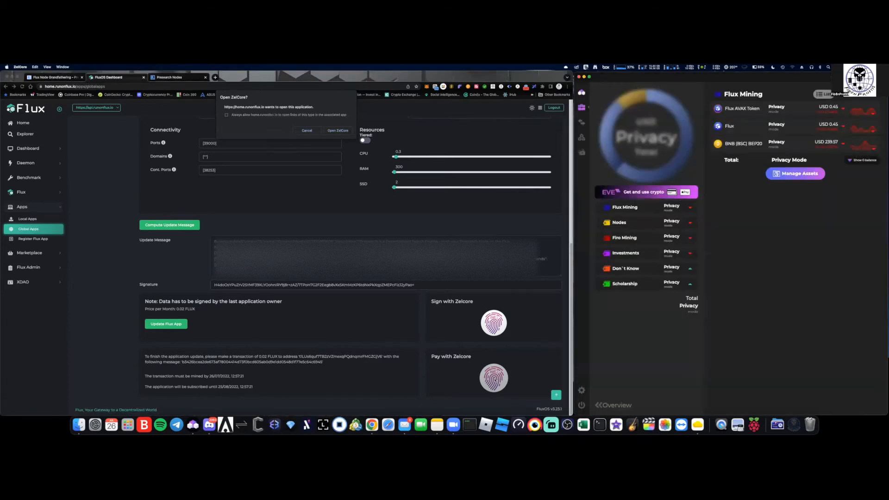
left_click(339, 131)
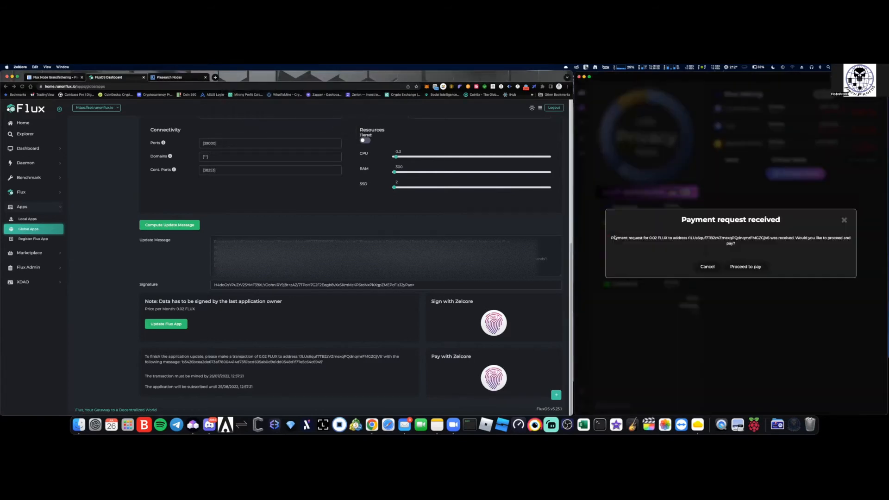
left_click(742, 267)
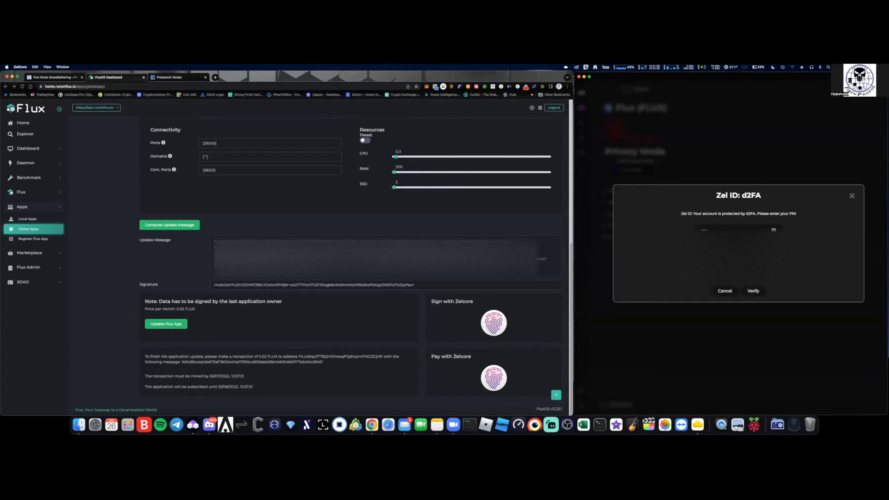
left_click(754, 291)
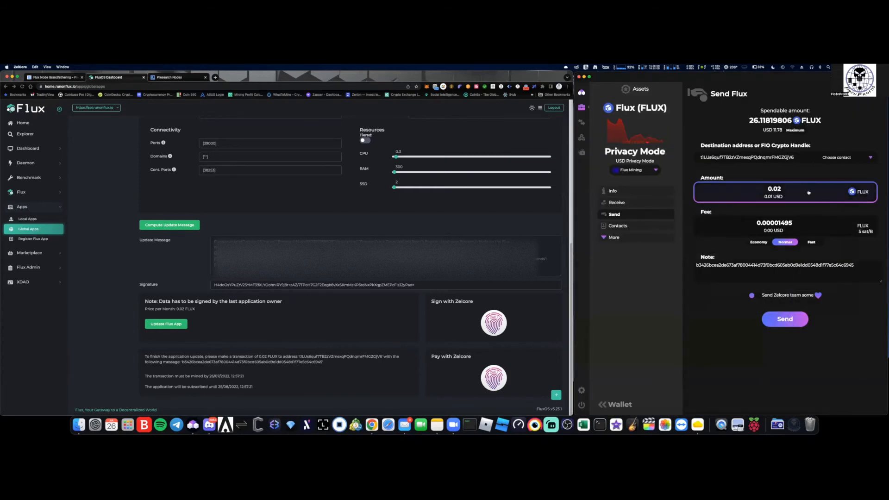
Send the prefilled 0.02 FLUX payment with the normal fee and dismiss the transaction notice.
left_click(793, 319)
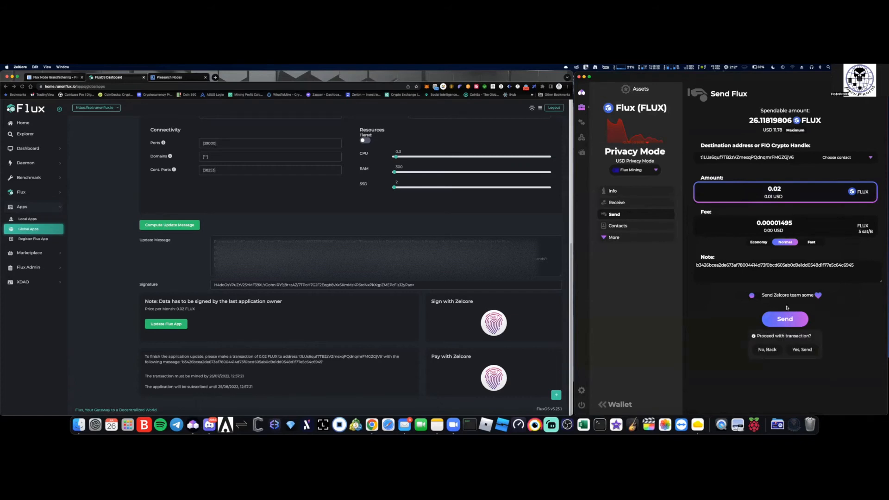
left_click(796, 348)
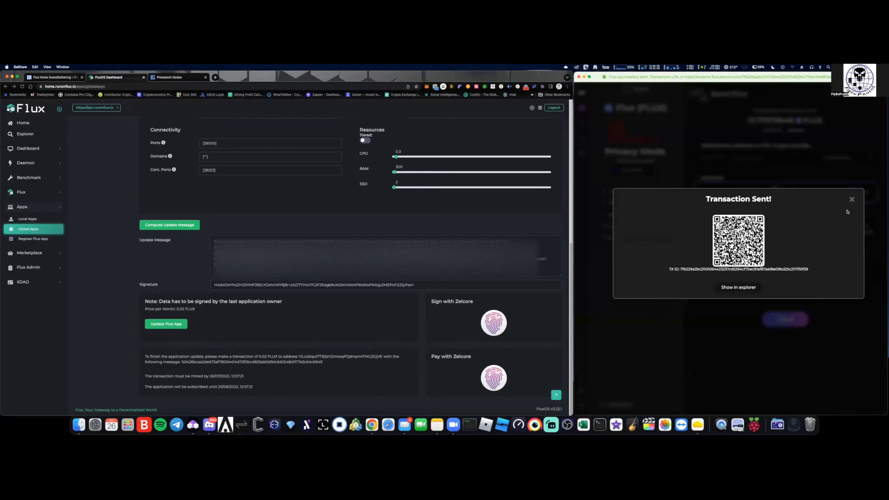
left_click(852, 199)
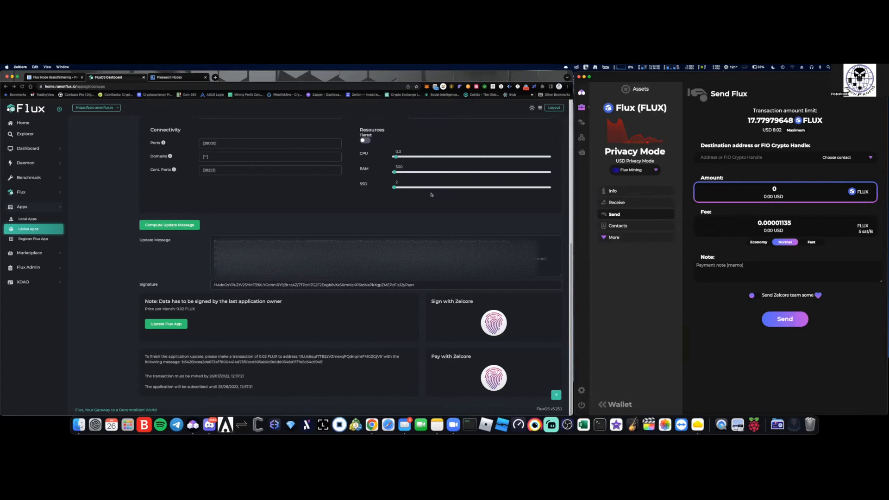
Check the end of the grandfathering guide, and place the screenshot of the force-migration instructions beside the browser, over the wallet.
left_click(73, 77)
scroll(298, 302, "down", 3)
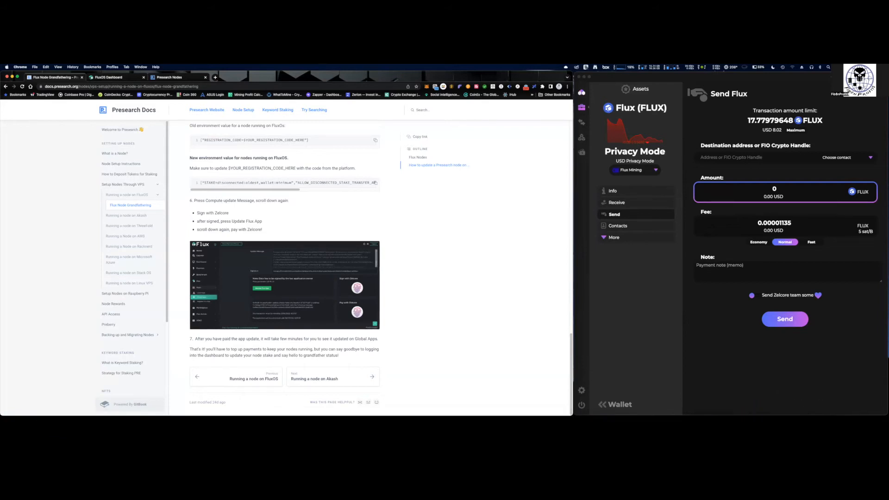
key("super+Tab")
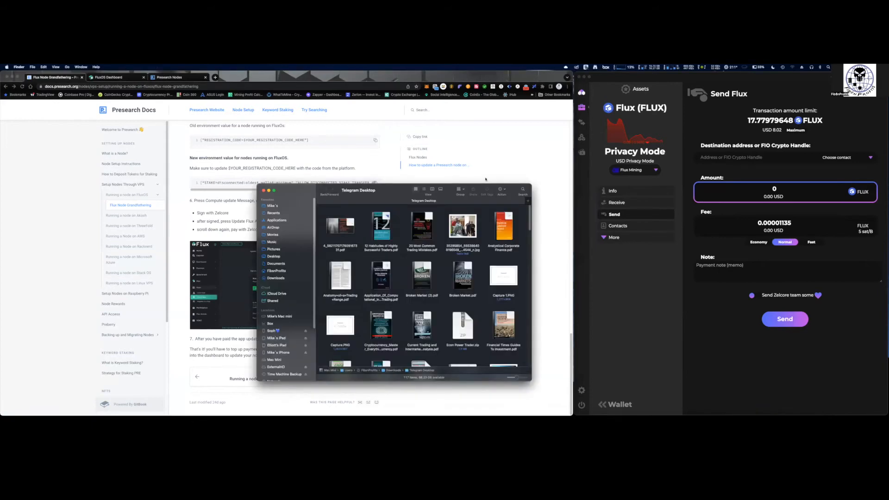
left_click_drag(370, 197, 887, 241)
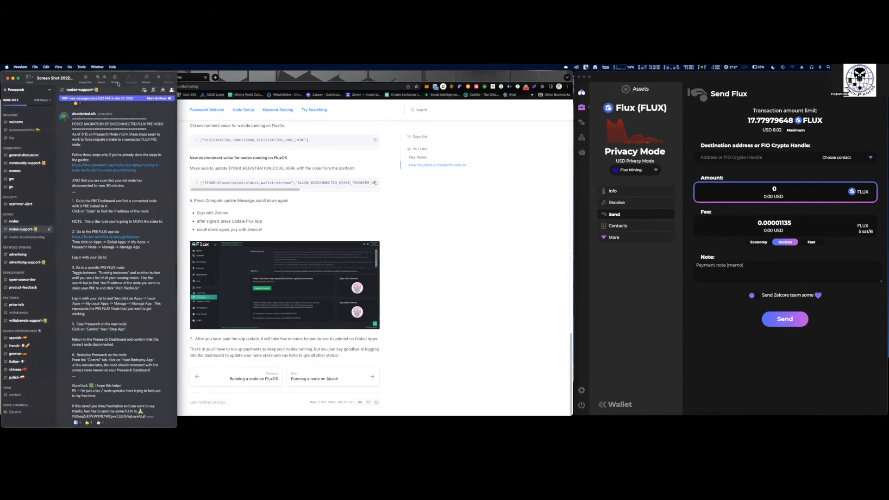
left_click_drag(70, 75, 647, 75)
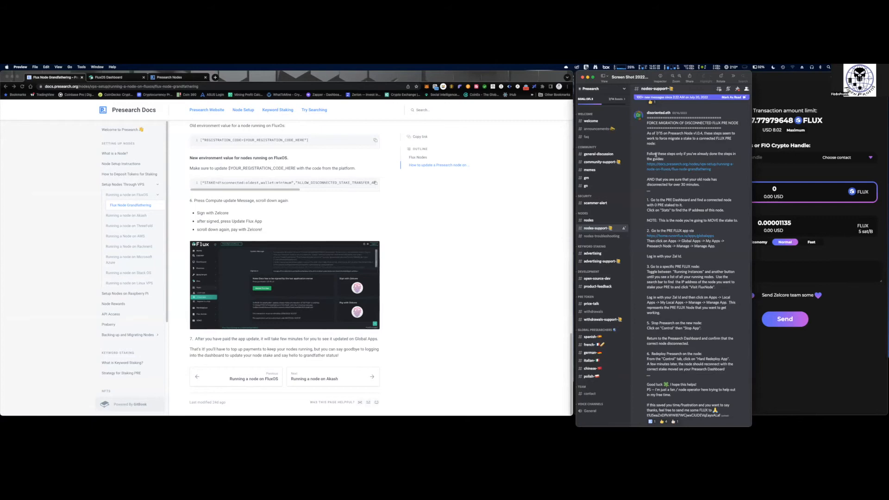
left_click_drag(647, 153, 730, 175)
left_click(715, 175)
Check the Flux transactions on the wallet's info page and bring the force-migration instructions back into view.
left_click(825, 362)
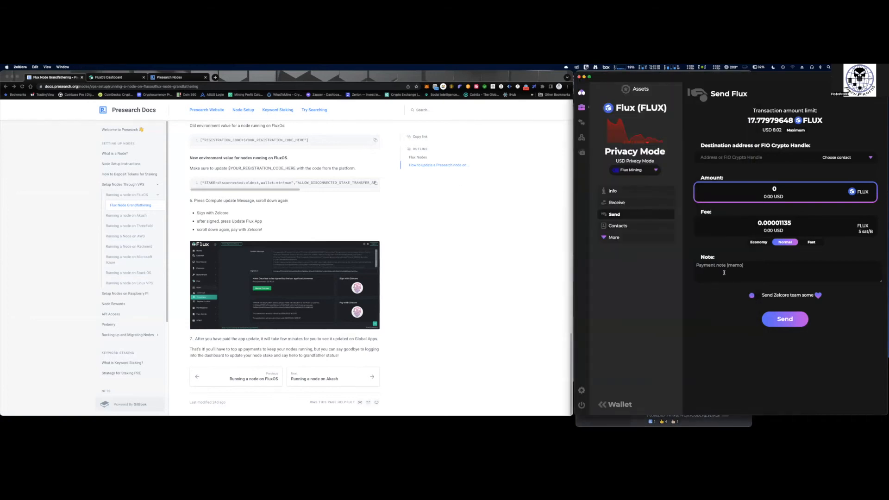
left_click(622, 190)
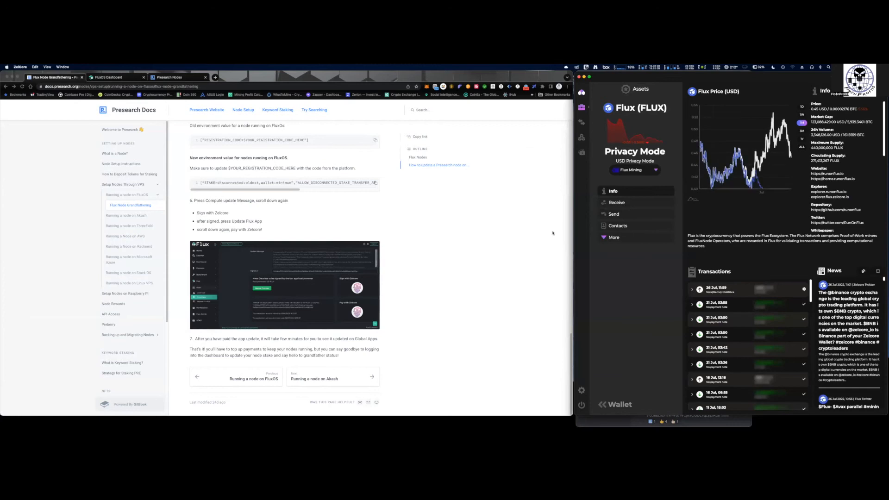
key("ctrl+Up")
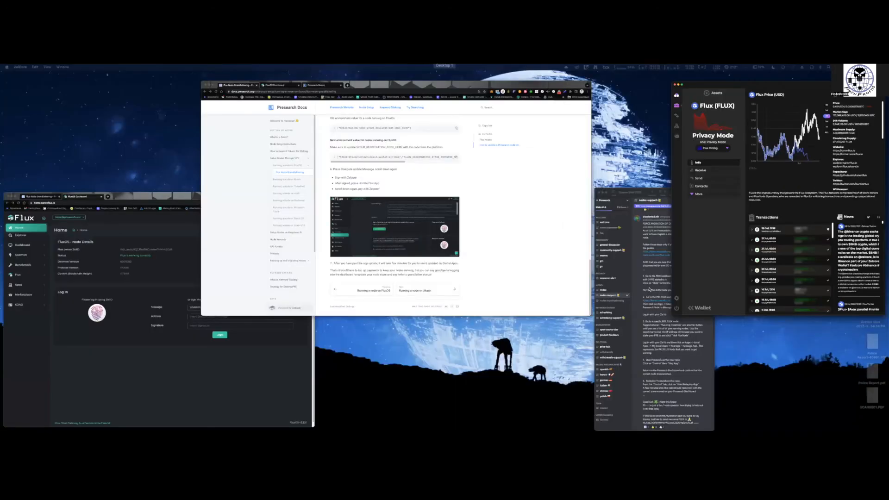
Open the Presearch Nodes dashboard and examine the stake and connection status of all nodes, including disconnected ones.
left_click(166, 82)
left_click(167, 78)
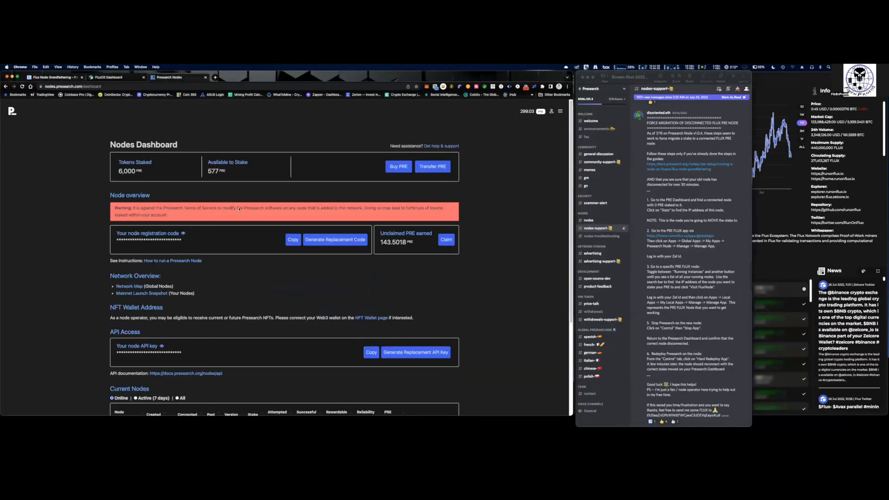
scroll(258, 280, "down", 5)
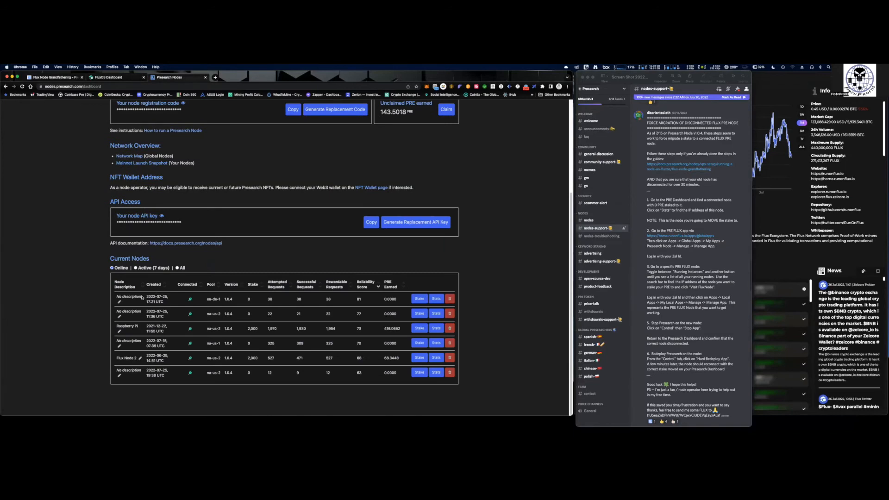
left_click(177, 268)
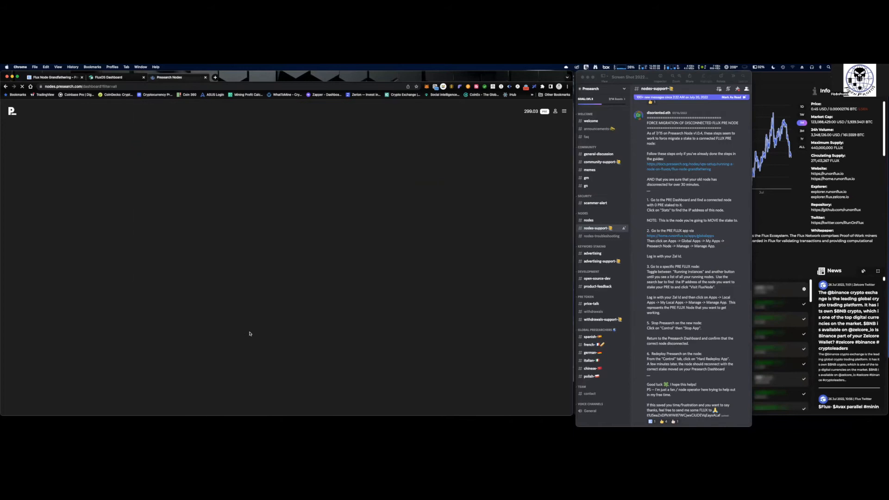
scroll(250, 333, "down", 4)
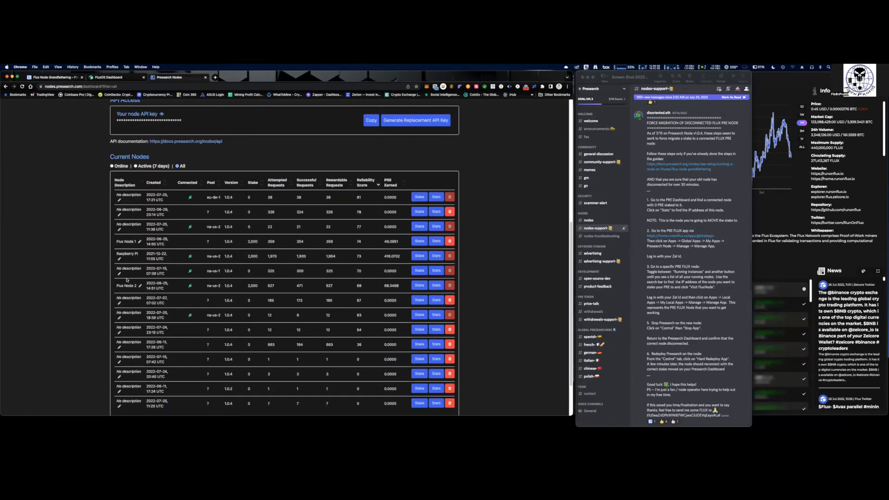
left_click_drag(197, 242, 366, 245)
left_click(258, 242)
scroll(222, 232, "up", 5)
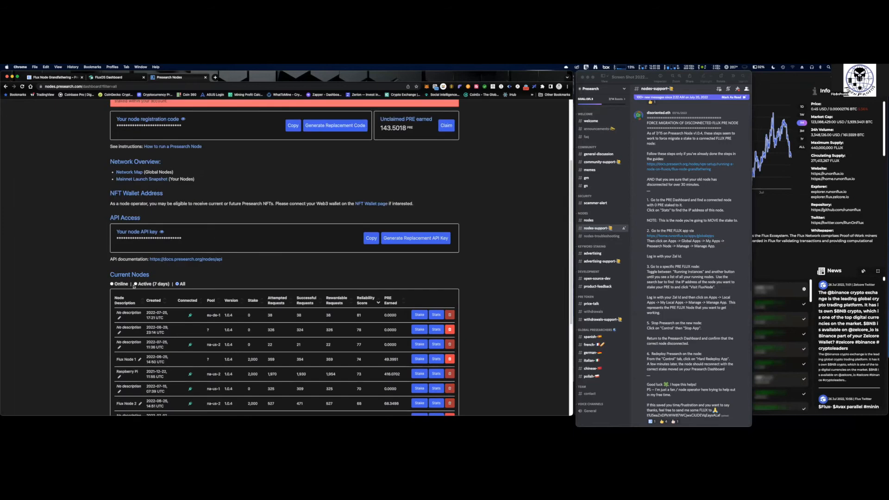
Filter the node list to Online and look up the IP address in the statistics of the first node without stake.
left_click(112, 284)
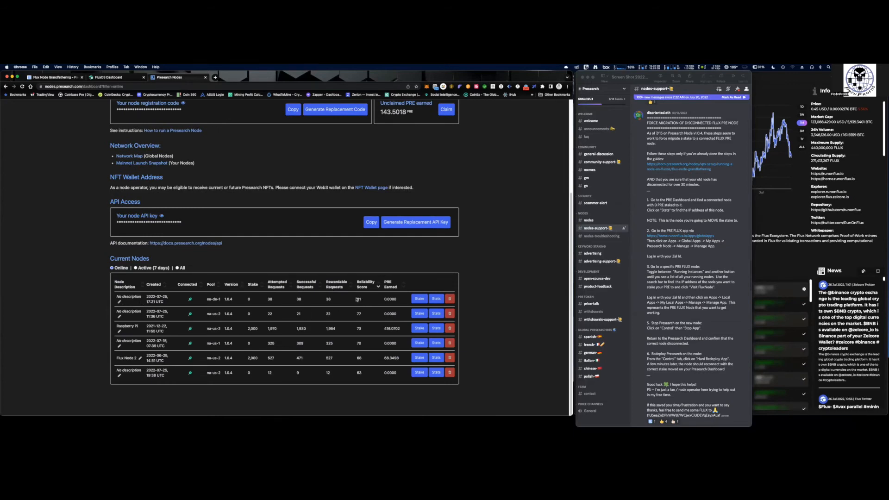
left_click(436, 300)
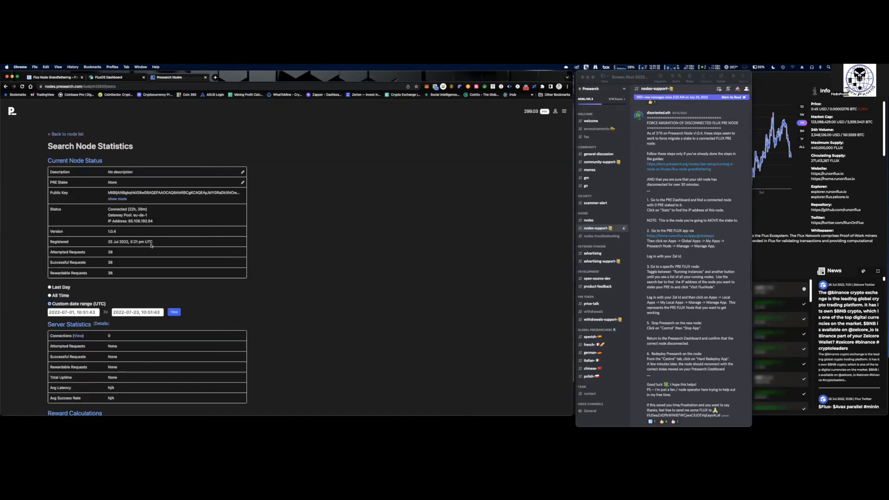
left_click_drag(153, 222, 146, 221)
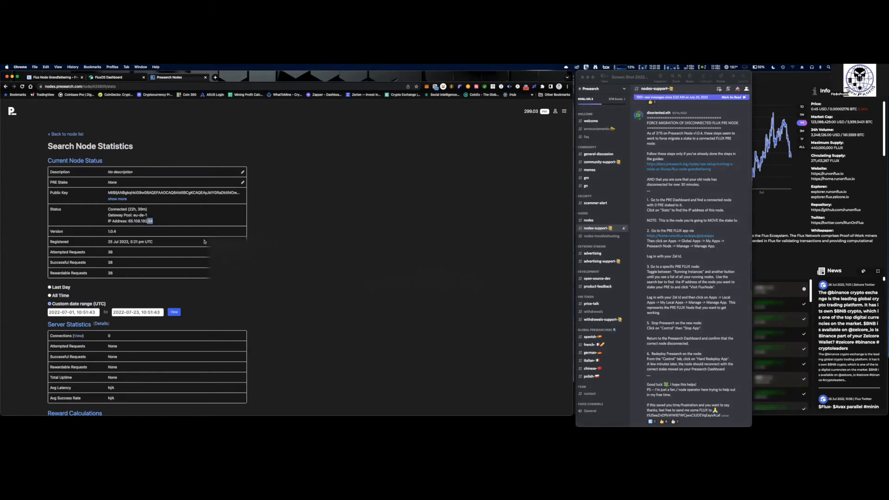
Return to FluxOS and open the Presearch node app from My Apps under Global Apps for management.
left_click(111, 77)
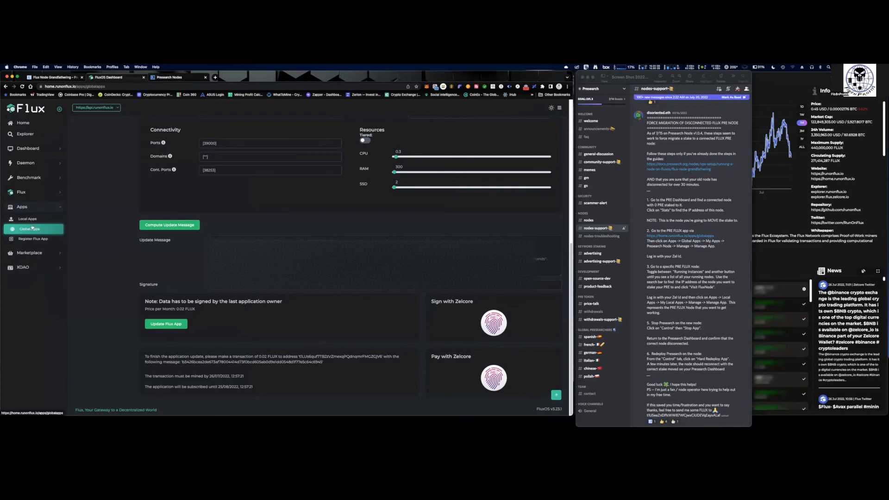
scroll(128, 280, "up", 10)
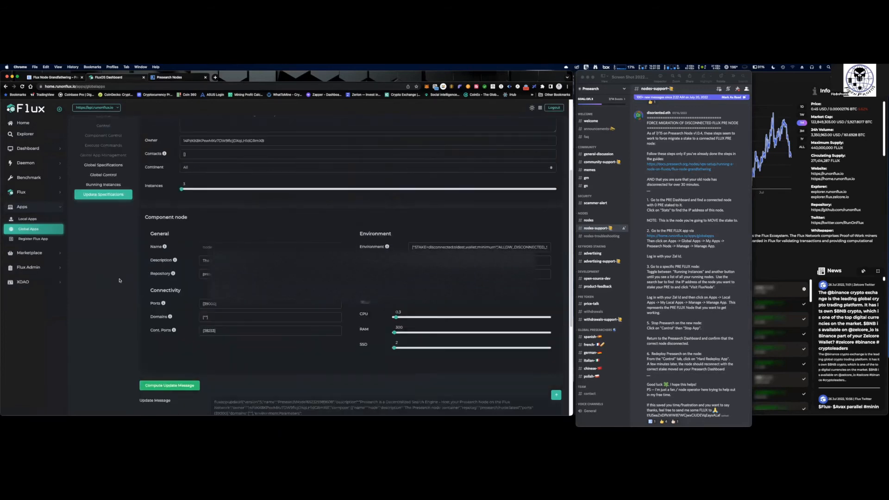
left_click(28, 231)
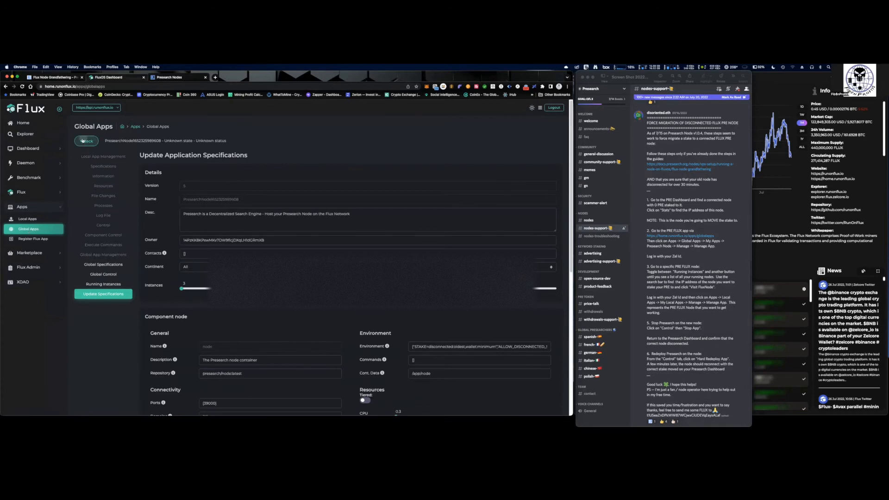
left_click(118, 141)
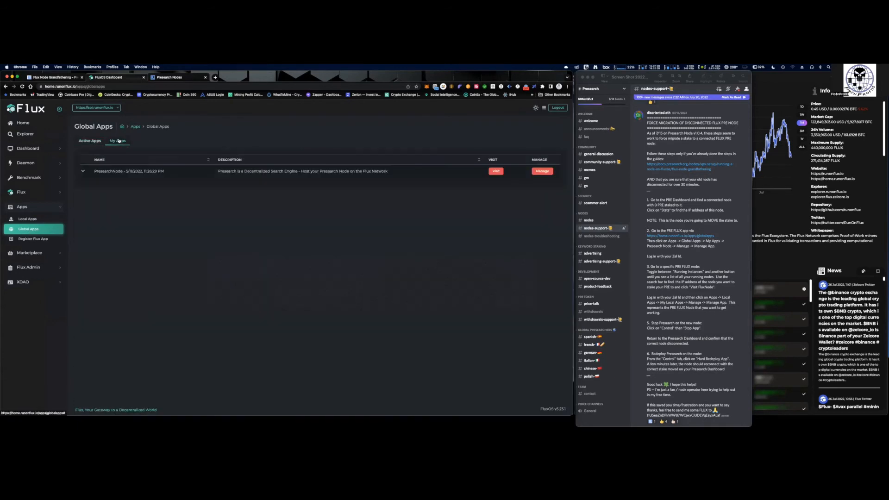
left_click(543, 171)
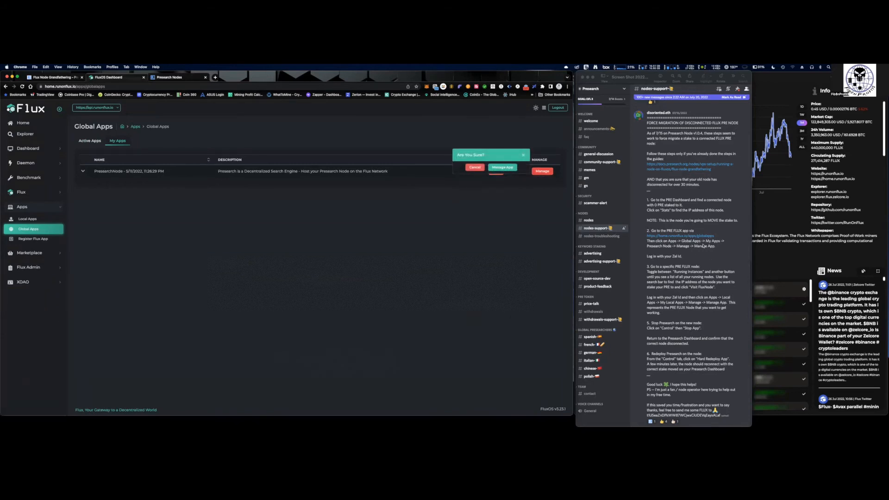
left_click(502, 167)
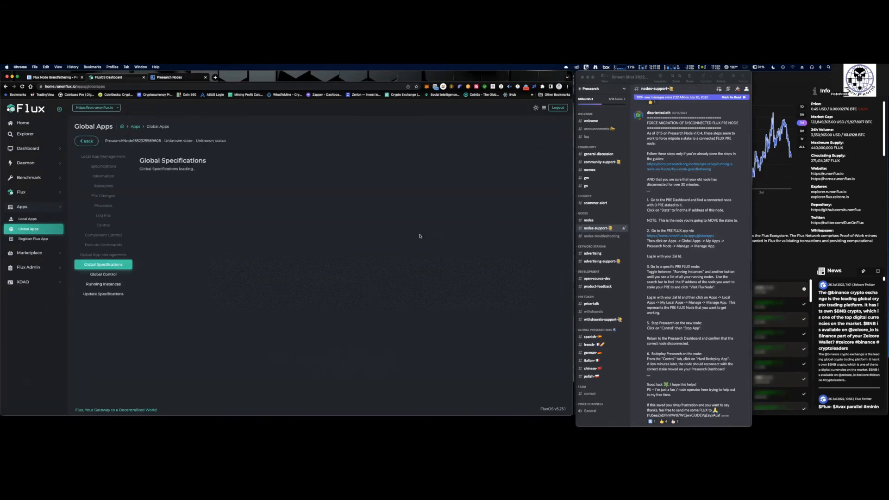
Find the running instance with IP address 65.108.192.94 and visit its FluxNode.
left_click(99, 275)
left_click(95, 283)
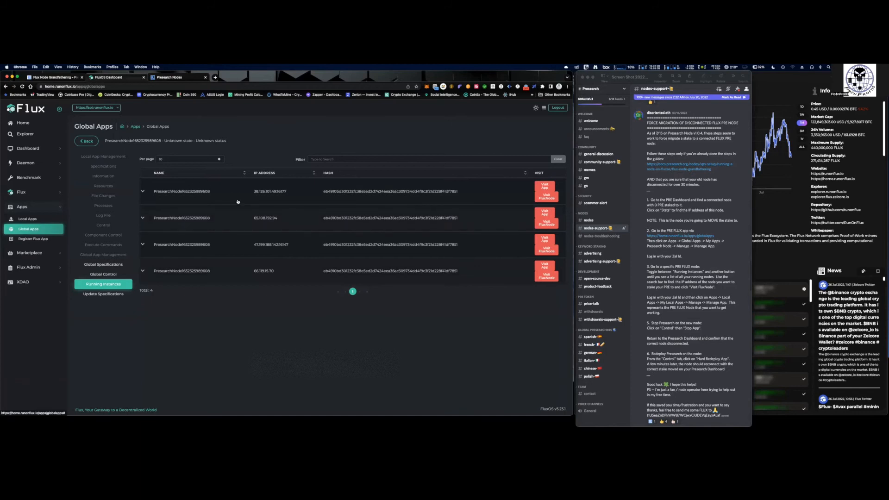
left_click(116, 263)
left_click(547, 225)
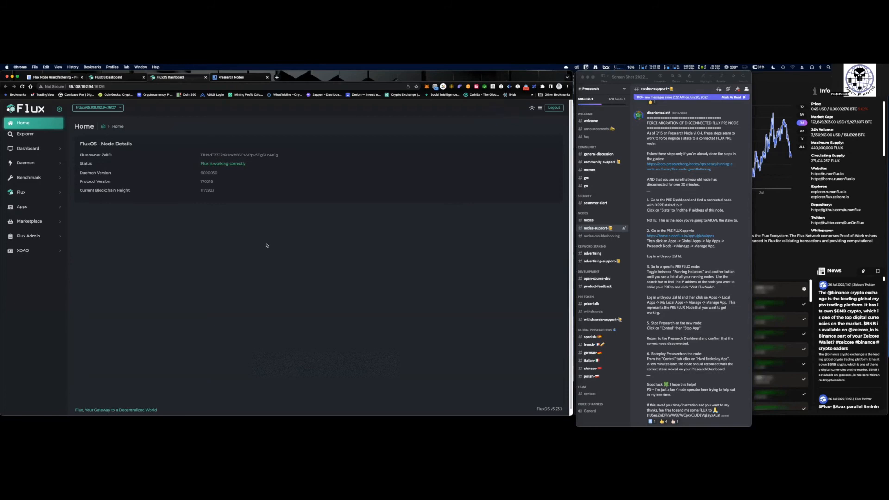
On that FluxNode, open the Presearch app from My Local Apps for management.
left_click(27, 208)
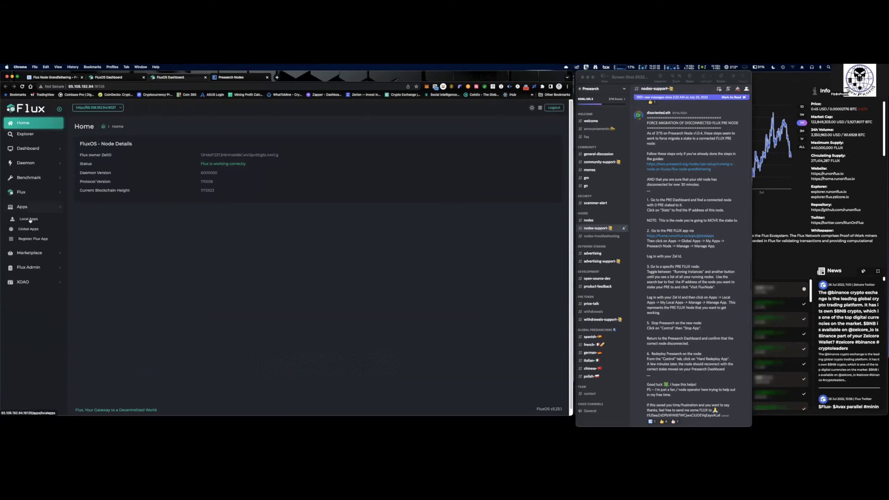
left_click(30, 221)
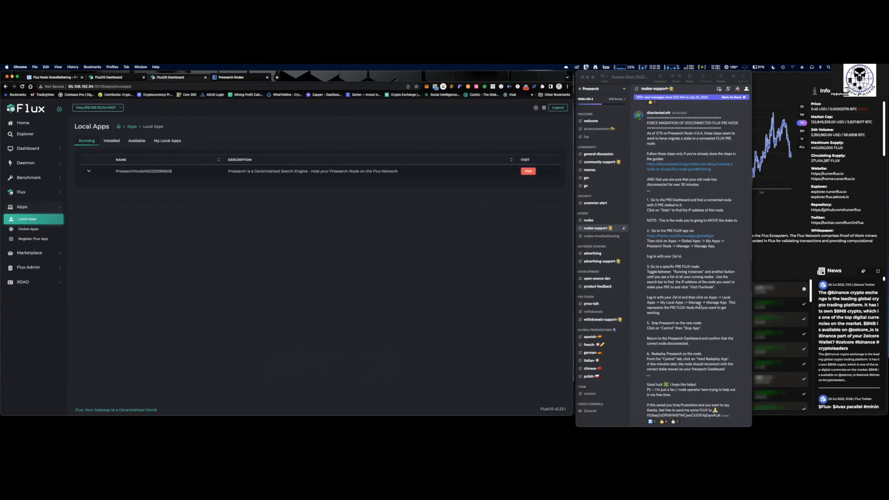
left_click(162, 142)
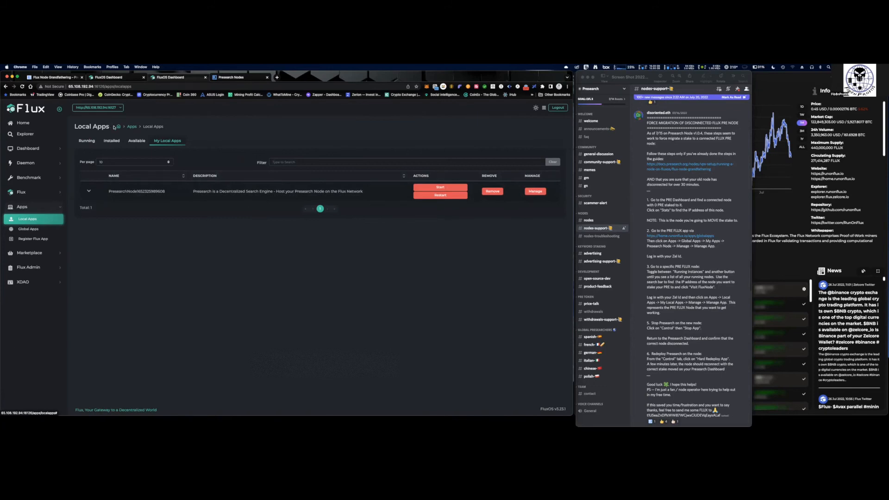
left_click(535, 191)
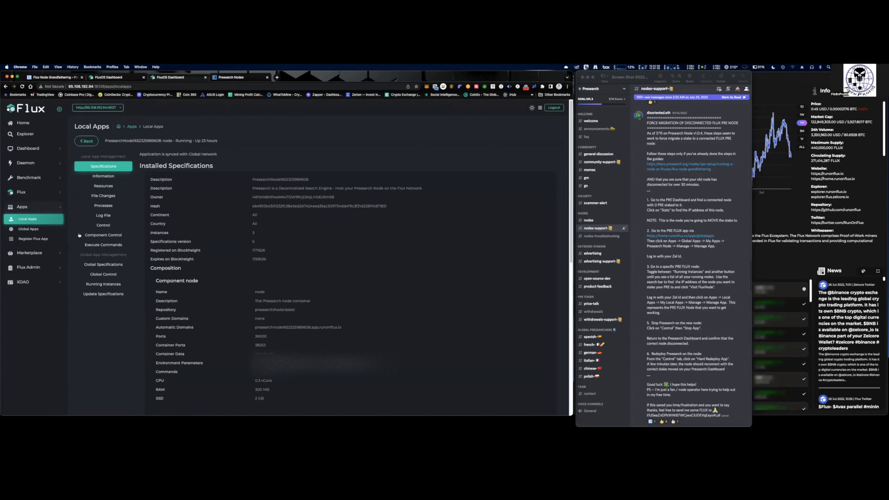
Stop the Presearch app on this FluxNode and confirm the action.
left_click(100, 227)
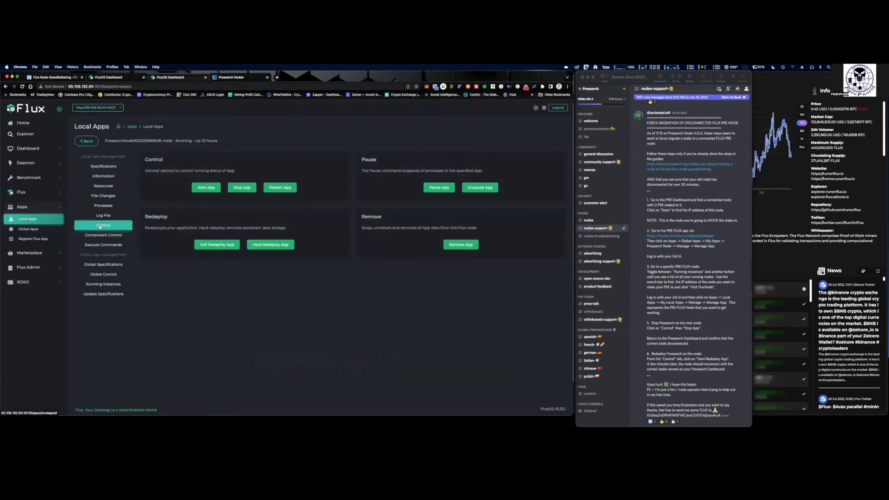
left_click(238, 189)
left_click(253, 215)
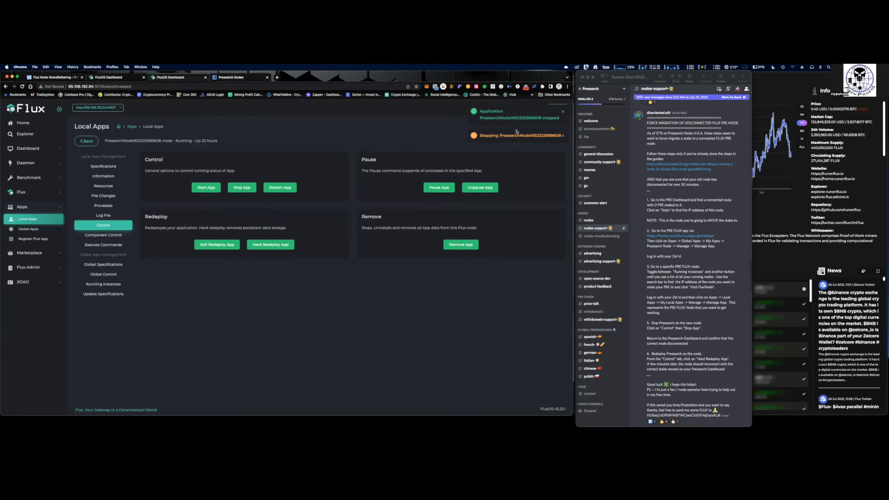
Check in the Presearch dashboard's Active (7 days) node list whether the stopped node is disconnected.
left_click(231, 77)
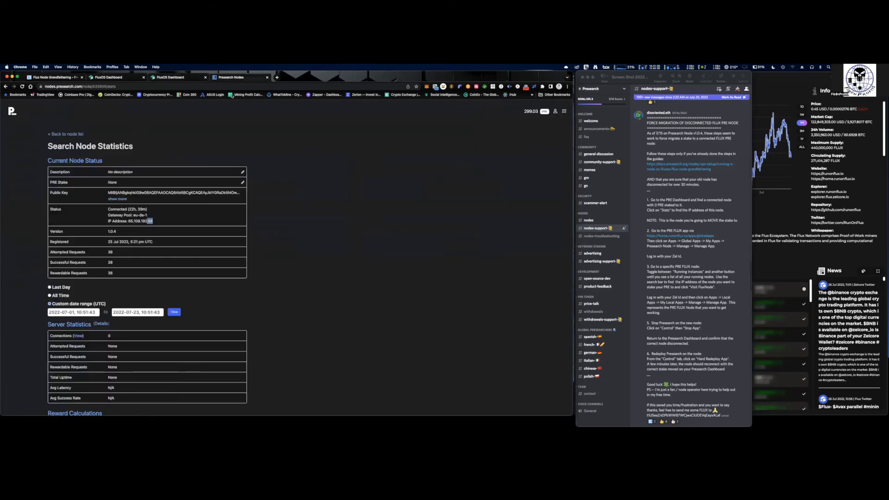
left_click(56, 134)
scroll(228, 266, "down", 4)
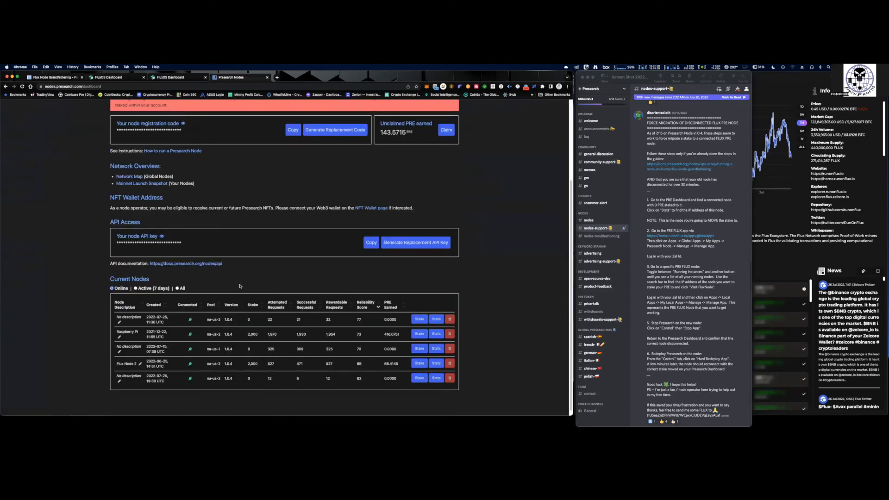
left_click(136, 289)
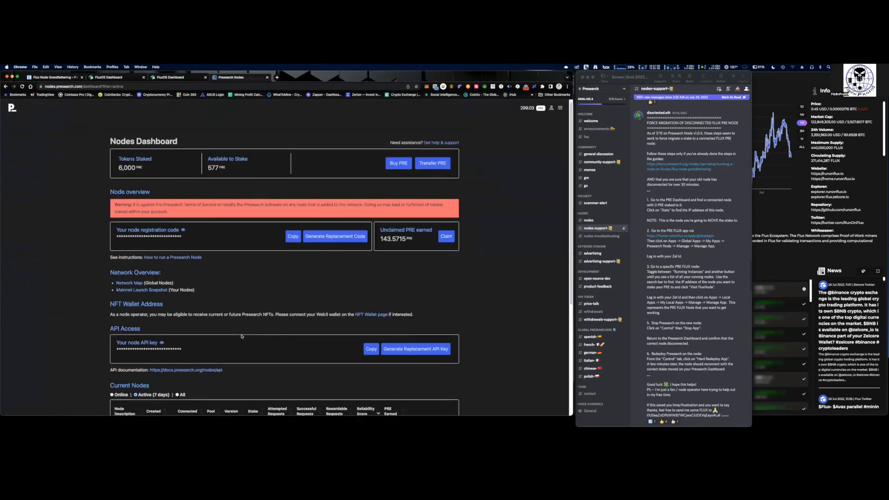
scroll(242, 337, "down", 5)
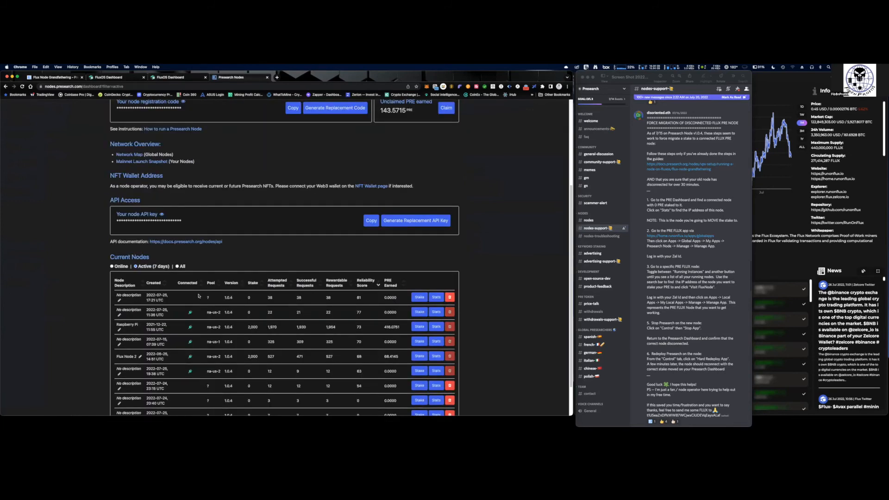
left_click_drag(368, 299, 215, 298)
Hard redeploy the Presearch app on this FluxNode, confirm the action, and follow the redeployment log to its end.
left_click(173, 77)
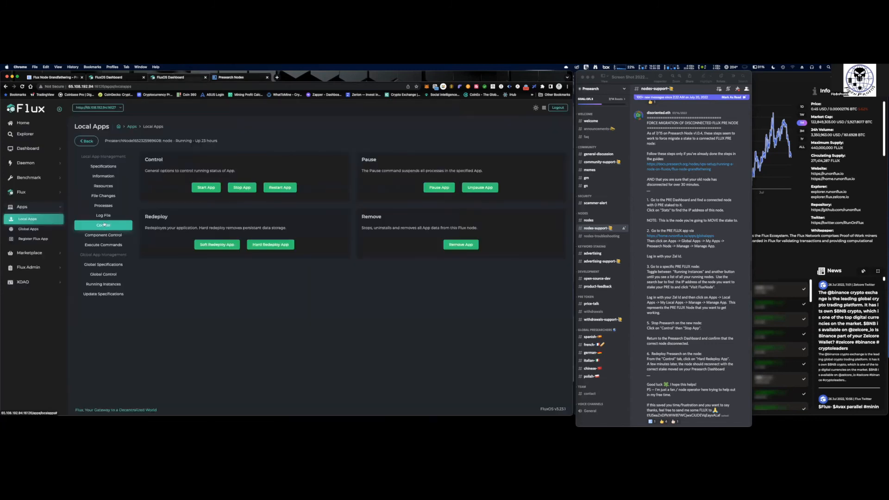
left_click(267, 245)
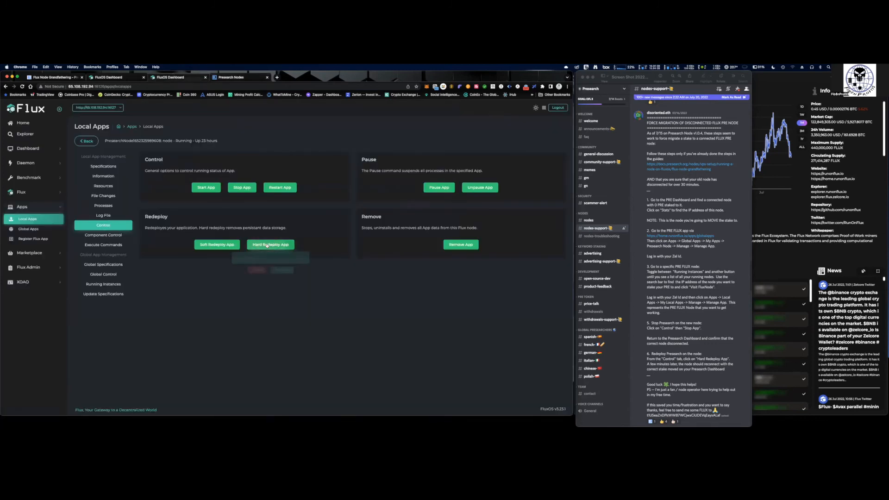
left_click(288, 271)
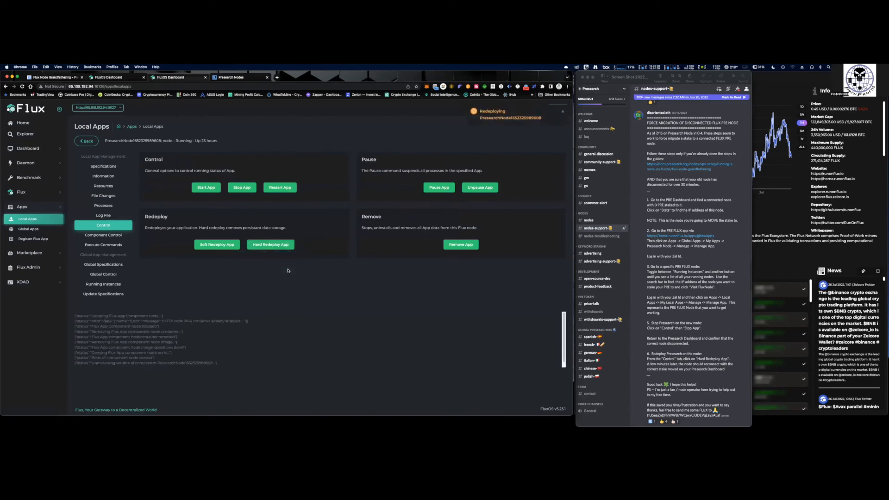
scroll(506, 304, "down", 2)
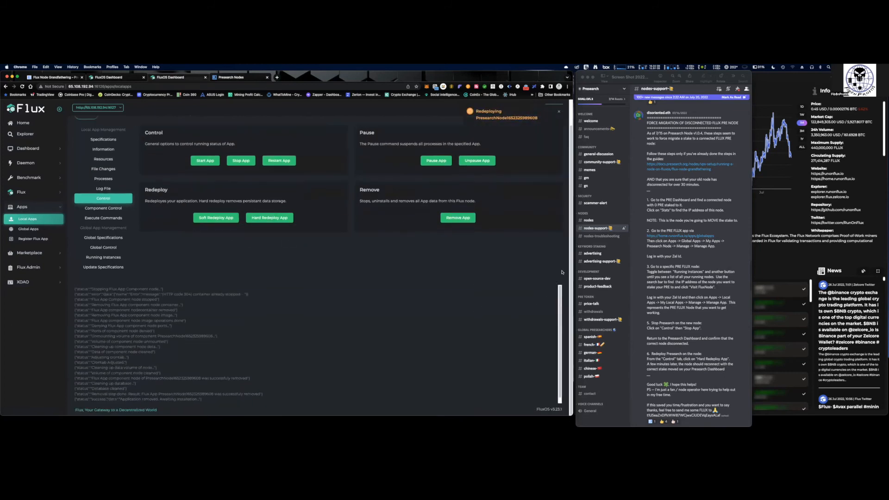
scroll(327, 372, "down", 1)
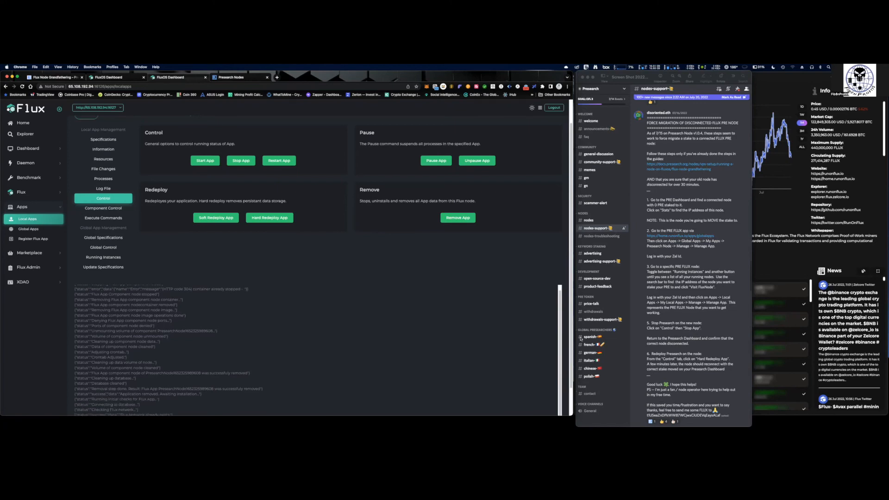
scroll(366, 411, "down", 3)
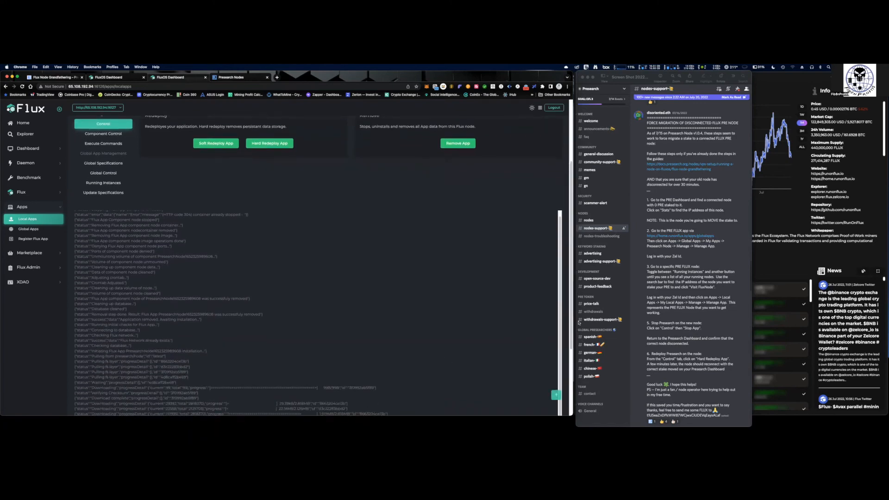
scroll(346, 289, "down", 5)
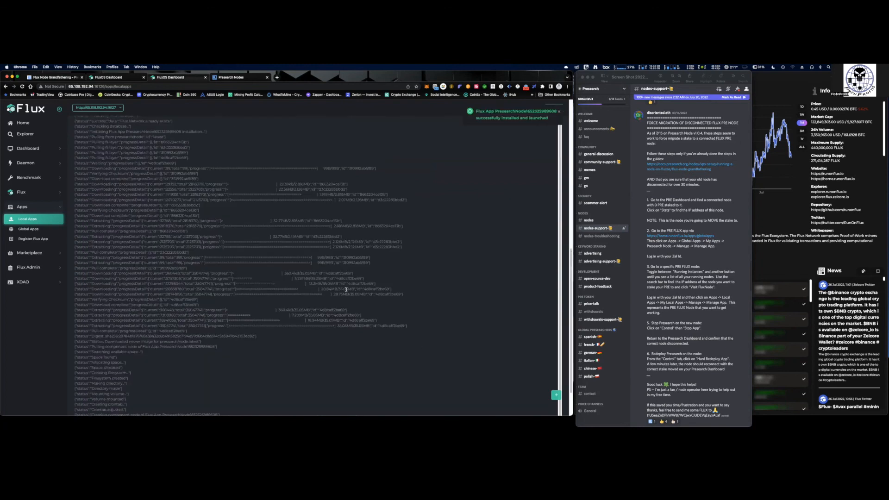
scroll(346, 290, "down", 2)
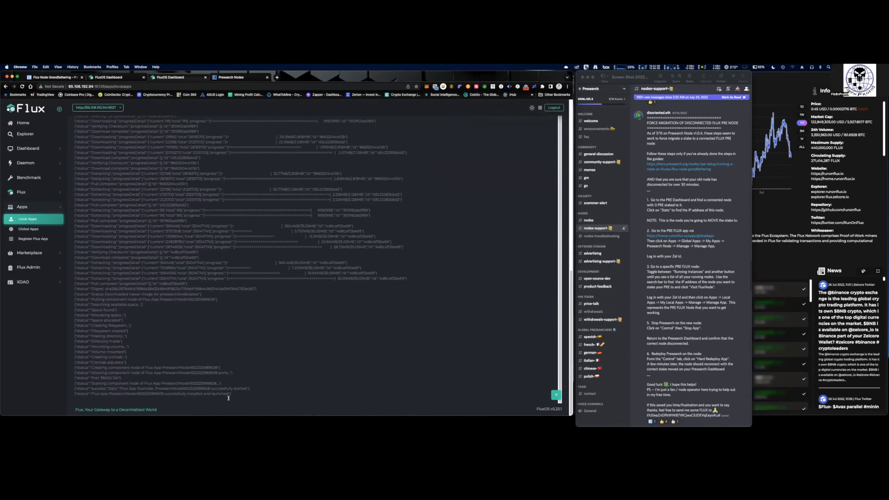
In the Presearch Docs grandfathering guide, review the new FluxOS environment value, including the ALLOW_DISCONNECTED_STAKE_TRANSFER_AFTER setting.
left_click(108, 78)
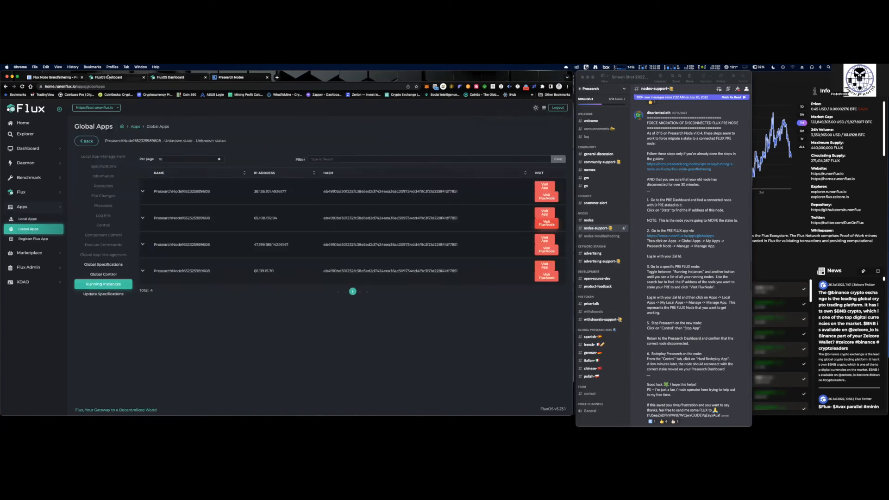
left_click(74, 77)
scroll(241, 288, "up", 5)
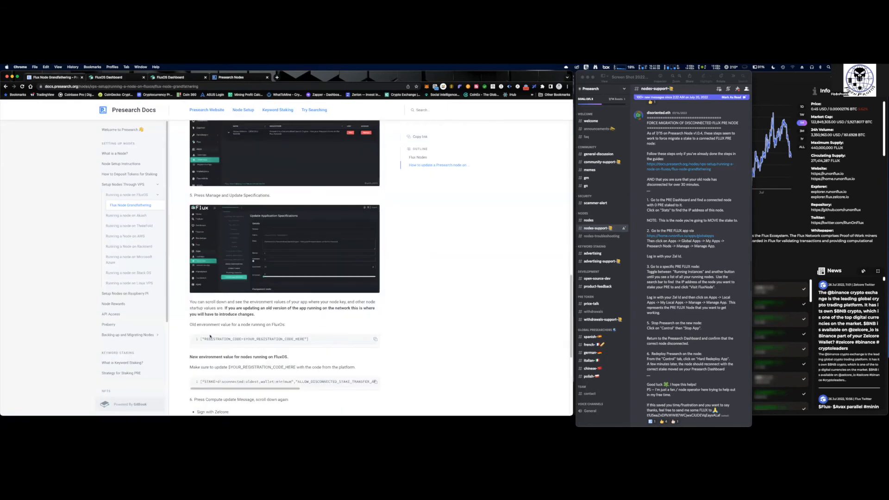
left_click_drag(201, 381, 257, 383)
scroll(232, 387, "right", 1)
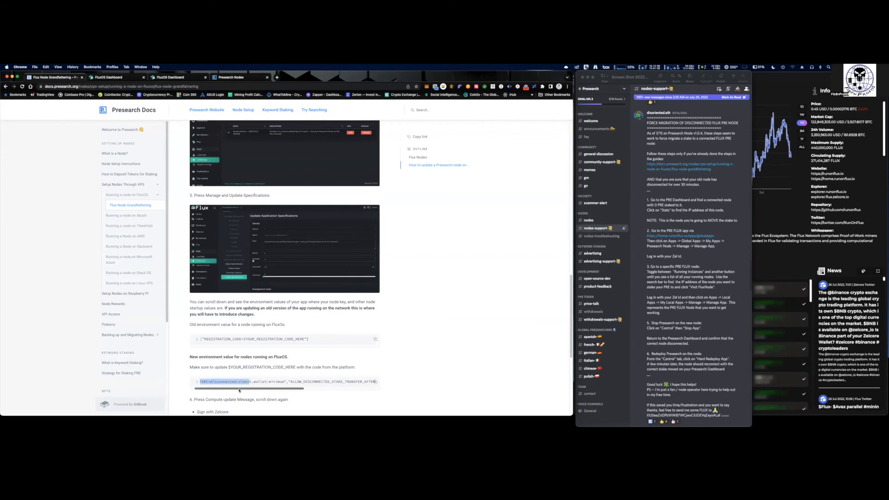
scroll(222, 383, "right", 2)
scroll(283, 385, "right", 2)
double_click(292, 381)
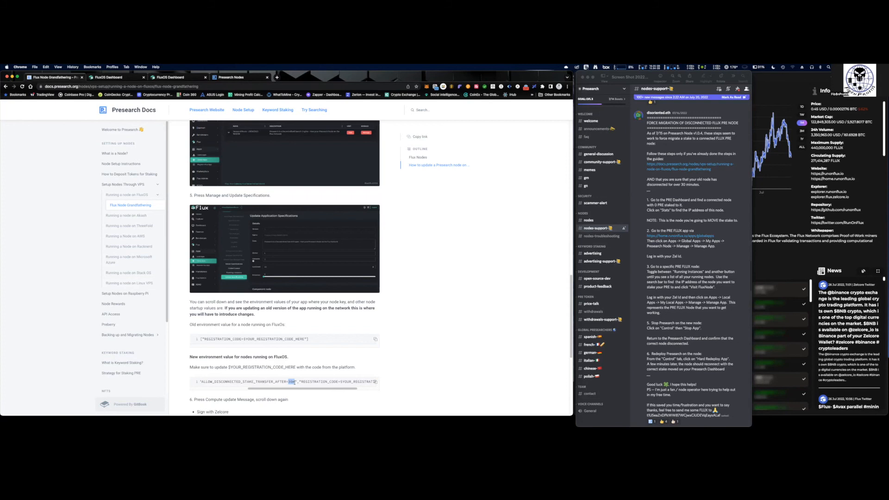
Reload the Presearch dashboard and compare the redeployed node's connection and stake with the disconnected node in the Active (7 days) list.
left_click(168, 77)
left_click(242, 78)
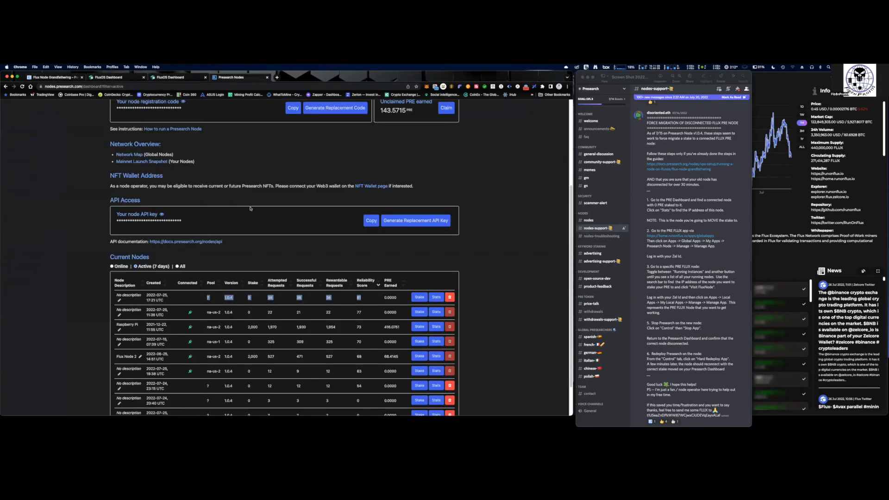
left_click(22, 86)
scroll(285, 301, "down", 2)
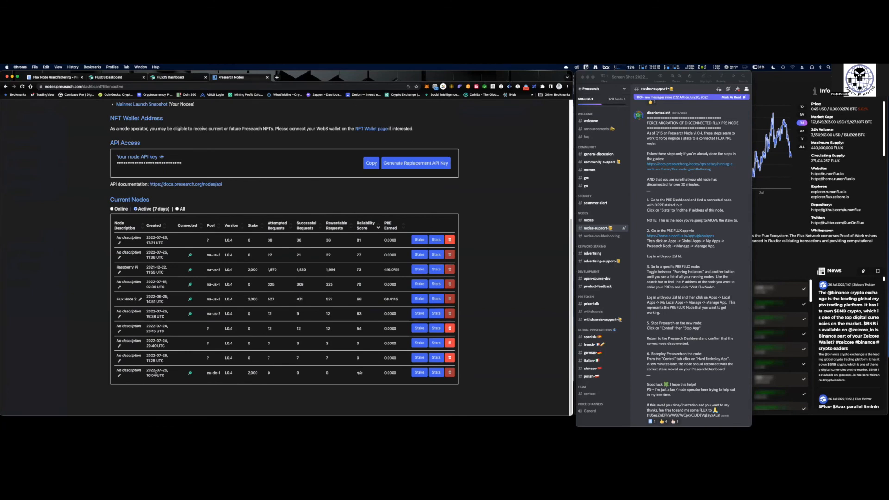
left_click_drag(170, 363, 220, 376)
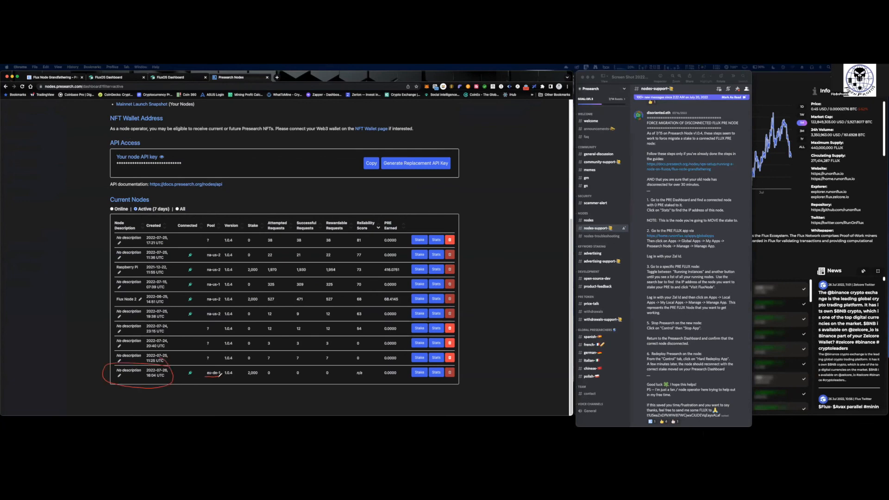
left_click_drag(234, 367, 223, 373)
mouse_move(115, 229)
left_mouse_down()
mouse_move(151, 250)
mouse_move(322, 254)
mouse_move(403, 237)
mouse_move(148, 229)
left_mouse_up()
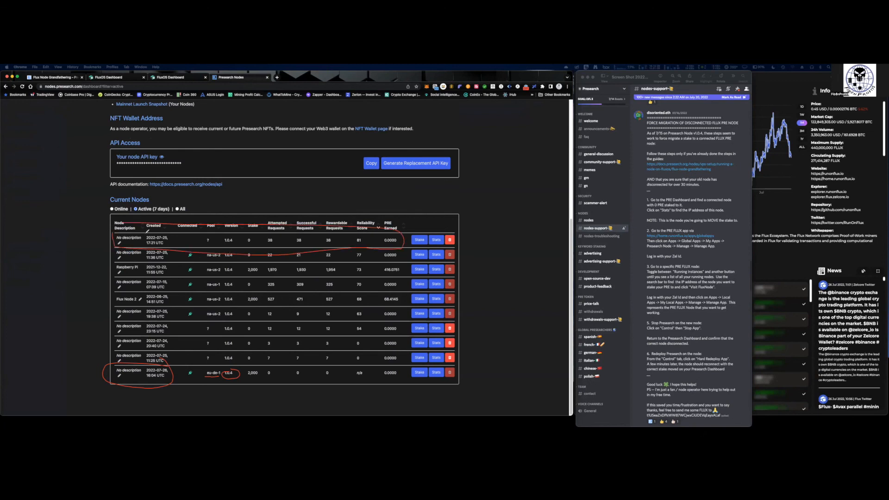
mouse_move(260, 364)
left_mouse_down()
mouse_move(249, 374)
mouse_move(260, 361)
left_mouse_up()
key("Escape")
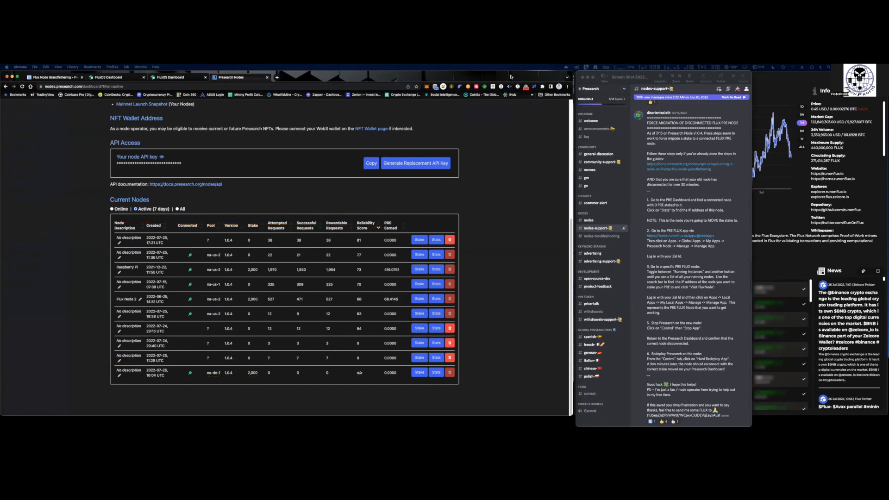
Filter the Current Nodes list to show only online nodes.
scroll(110, 252, "up", 2)
left_click(112, 251)
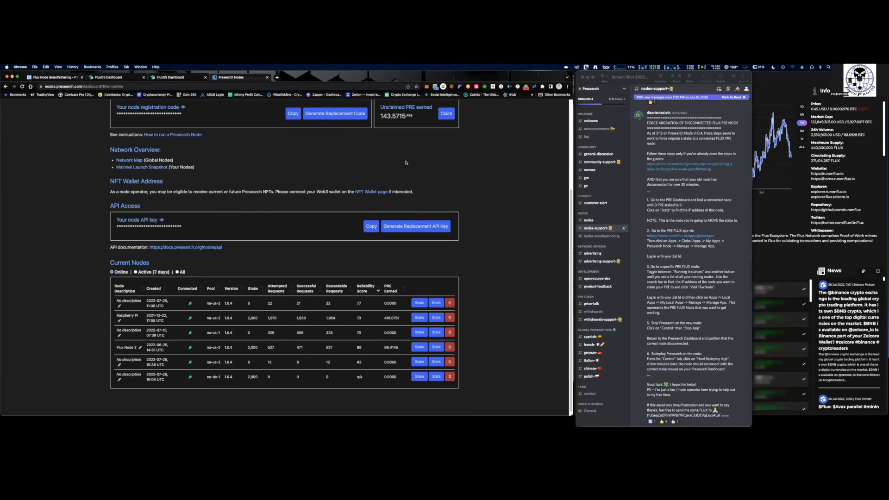
Return to the Flux Node Grandfathering guide and review the new environment value again from its STAKE setting onward.
left_click(43, 77)
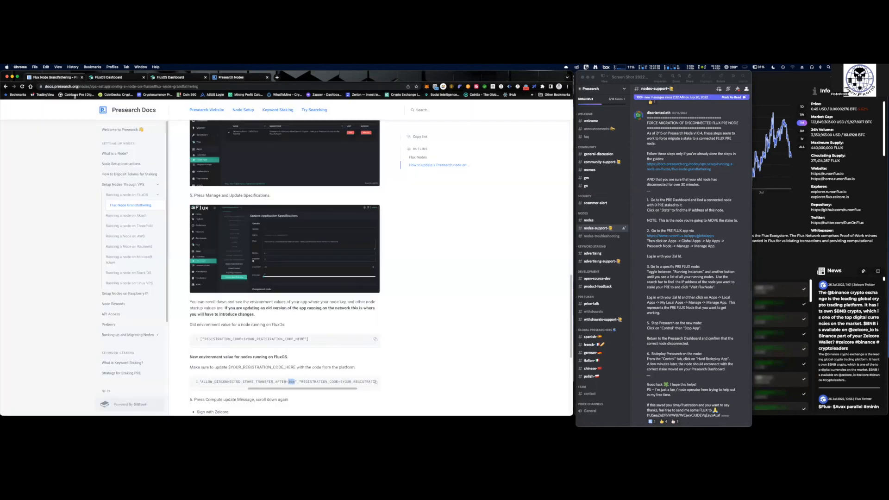
scroll(272, 221, "down", 3)
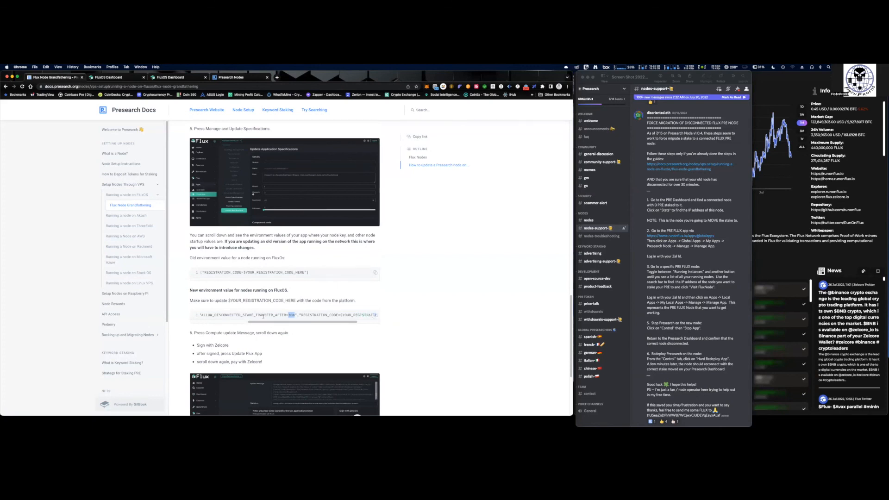
scroll(233, 321, "left", 3)
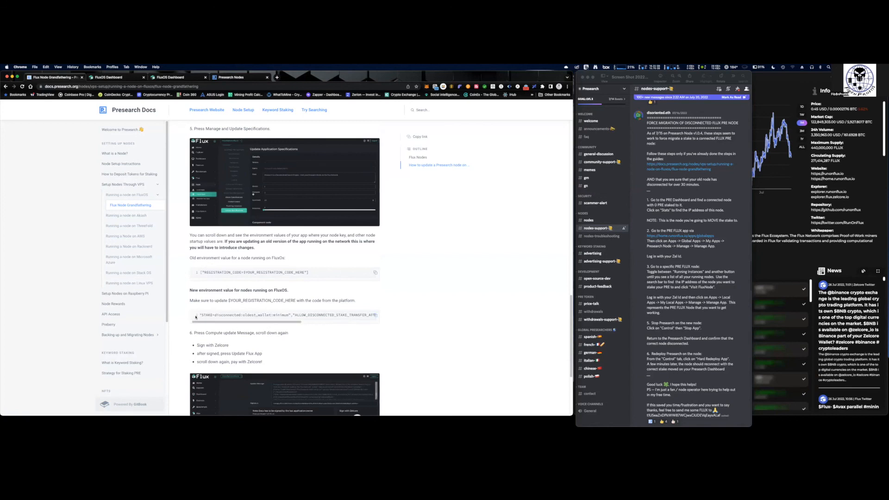